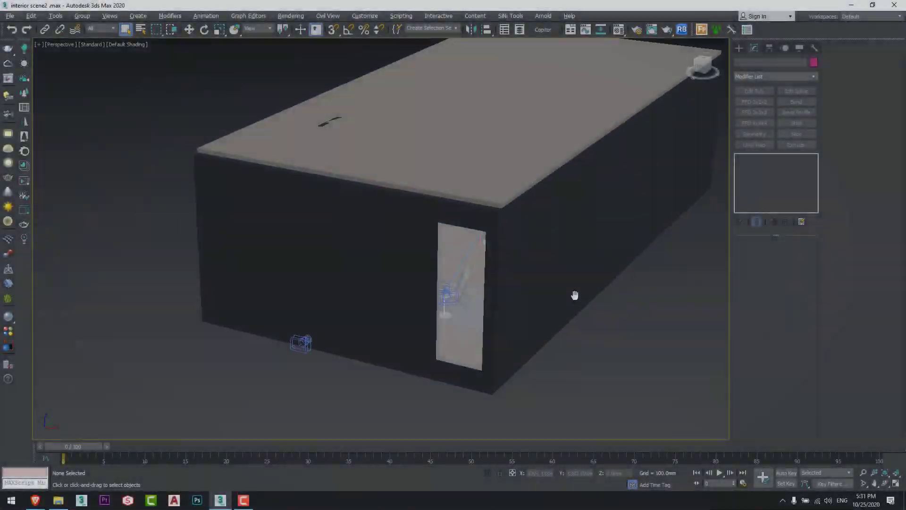
# Examine the room in the wireframe perspective view and show the CoronaCamera001 view full-size with nothing selected
pyautogui.scroll(6, 520, 320)
pyautogui.press('F3')
pyautogui.scroll(-10, 482, 337)
pyautogui.moveTo(482, 337)
pyautogui.keyDown('alt'); pyautogui.mouseDown(button='middle')
pyautogui.moveTo(477, 363)
pyautogui.moveTo(451, 312)
pyautogui.moveTo(477, 340)
pyautogui.moveTo(384, 271)
pyautogui.mouseUp(button='middle'); pyautogui.keyUp('alt')
pyautogui.click(383, 271)
pyautogui.hotkey('alt', 'w')
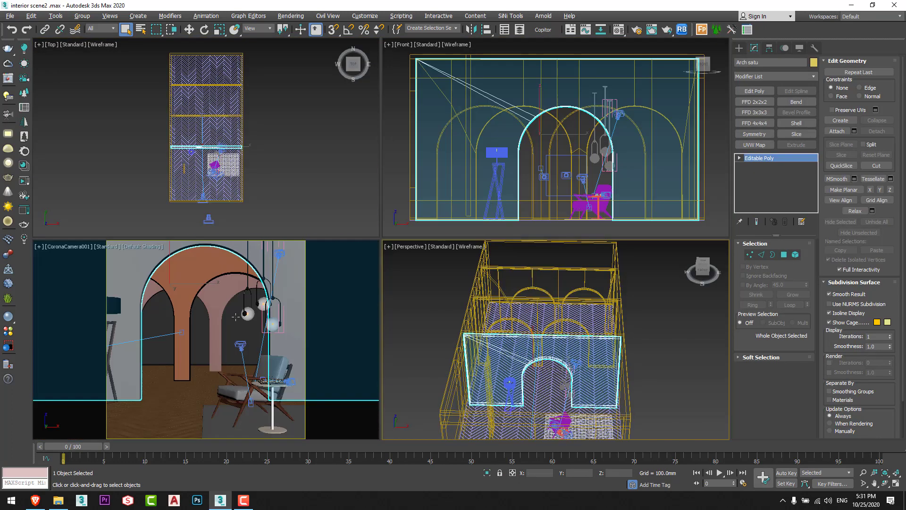
pyautogui.press('c')
pyautogui.hotkey('alt', 'w')
pyautogui.hotkey('ctrl', 'd')
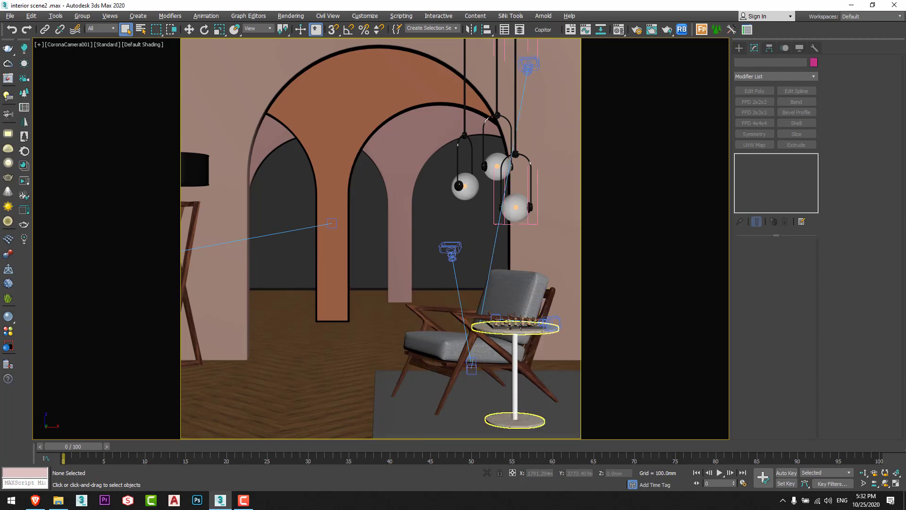
# Examine the room's exterior and its rectangular window openings in the shaded perspective view
pyautogui.hotkey('alt', 'w')
pyautogui.click(524, 366)
pyautogui.hotkey('alt', 'w')
pyautogui.hotkey('alt', 'w')
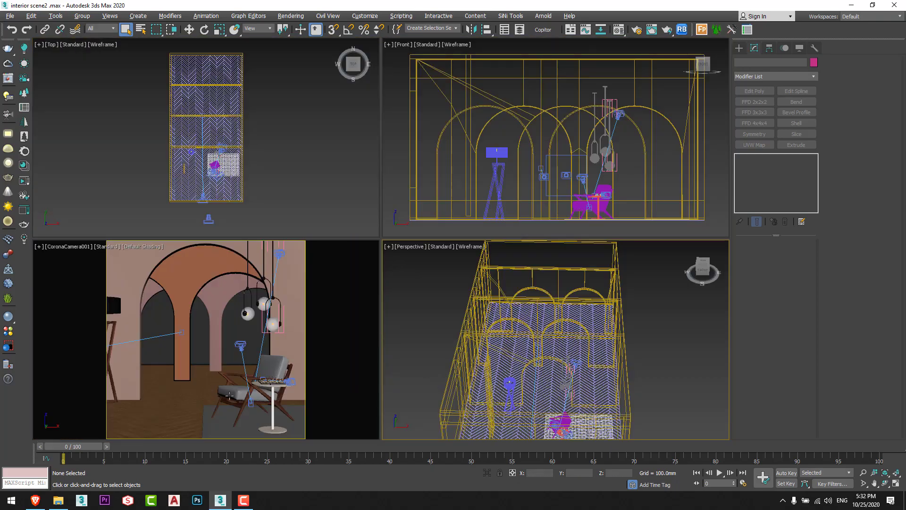
pyautogui.click(273, 380)
pyautogui.press('z')
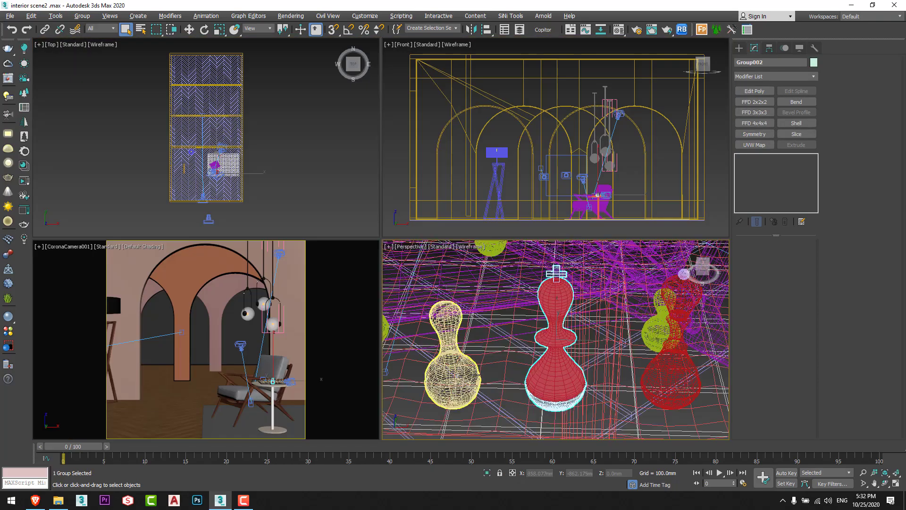
pyautogui.hotkey('alt', 'w')
pyautogui.press('F3')
pyautogui.scroll(-8, 443, 325)
pyautogui.moveTo(444, 325)
pyautogui.keyDown('alt'); pyautogui.mouseDown(button='middle')
pyautogui.moveTo(406, 307)
pyautogui.moveTo(508, 268)
pyautogui.moveTo(516, 401)
pyautogui.moveTo(403, 308)
pyautogui.moveTo(334, 289)
pyautogui.moveTo(305, 299)
pyautogui.moveTo(463, 266)
pyautogui.moveTo(411, 310)
pyautogui.moveTo(598, 238)
pyautogui.mouseUp(button='middle'); pyautogui.keyUp('alt')
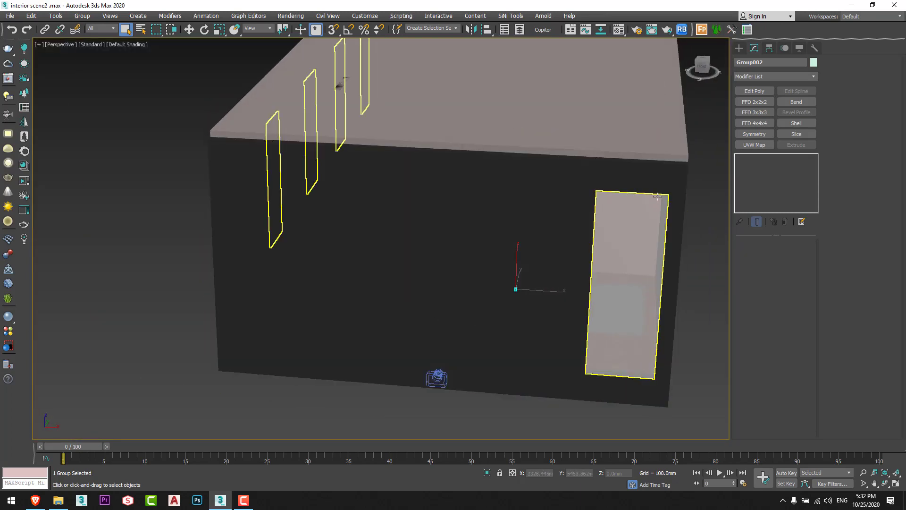
pyautogui.keyDown('alt'); pyautogui.moveTo(602, 360); pyautogui.dragTo(500, 310, button='middle'); pyautogui.keyUp('alt')
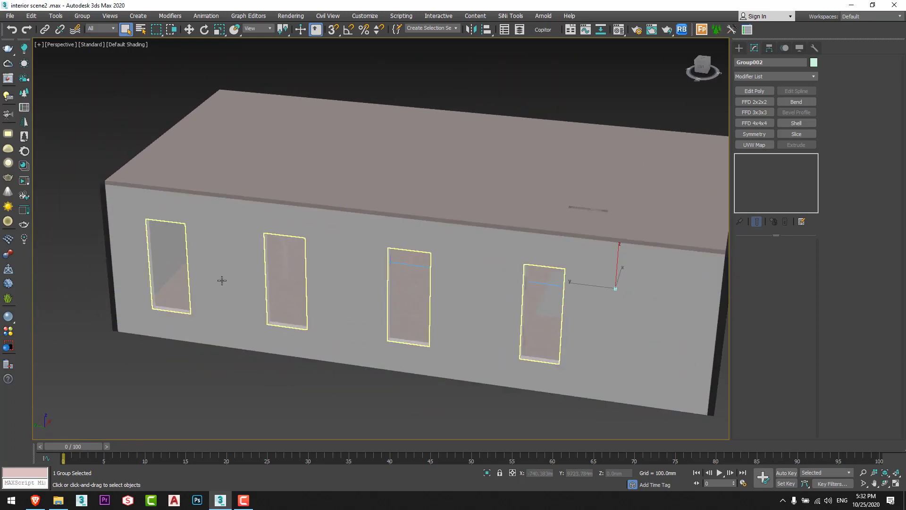
pyautogui.keyDown('alt'); pyautogui.moveTo(233, 282); pyautogui.dragTo(281, 414, button='middle'); pyautogui.keyUp('alt')
# Select the planes covering the window openings and inspect the Portal Window material
pyautogui.click(209, 264)
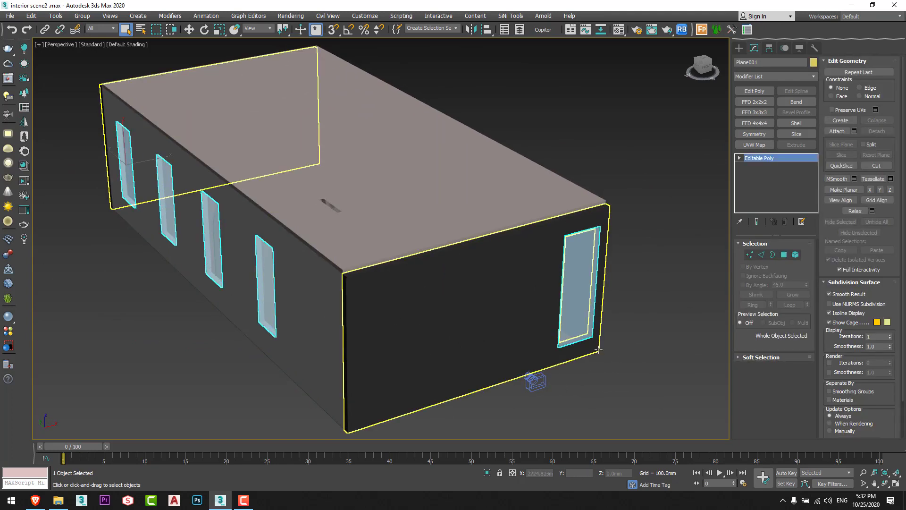
pyautogui.press('m')
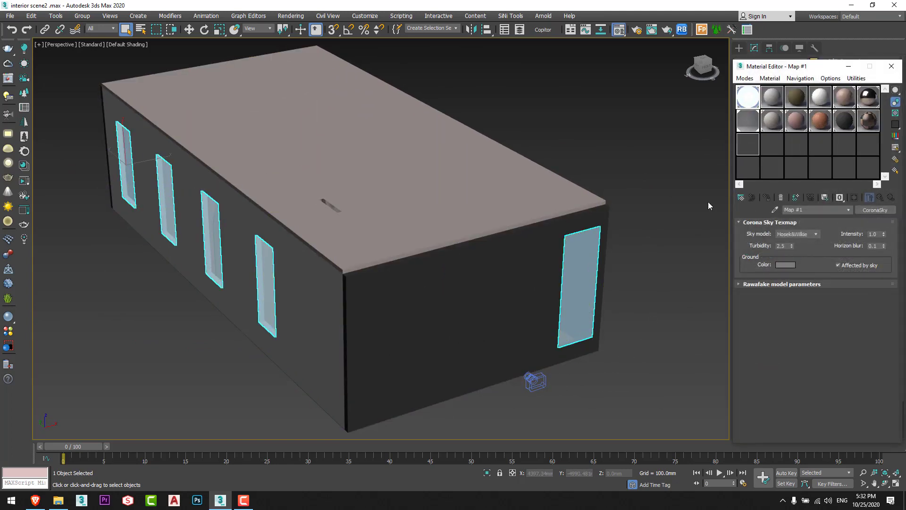
pyautogui.click(751, 122)
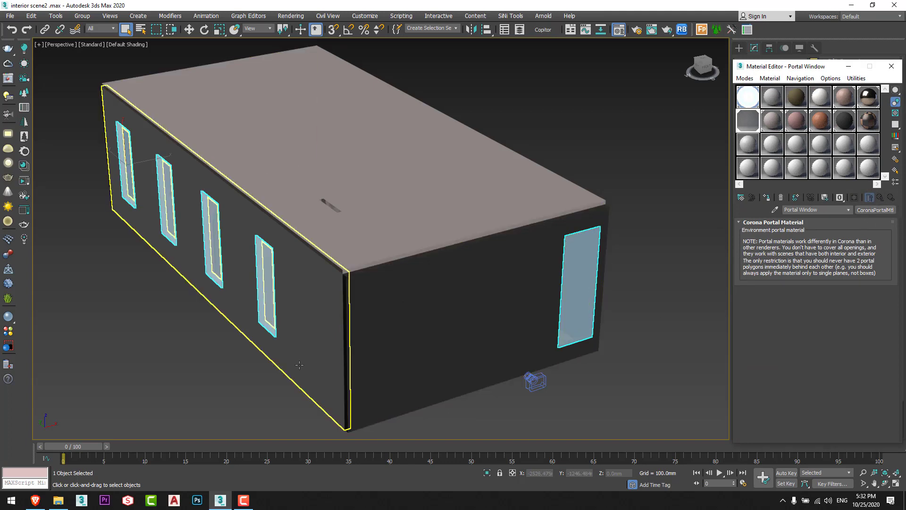
pyautogui.keyDown('alt'); pyautogui.moveTo(285, 368); pyautogui.dragTo(249, 316, button='middle'); pyautogui.keyUp('alt')
pyautogui.keyDown('alt'); pyautogui.moveTo(619, 291); pyautogui.dragTo(612, 329, button='middle'); pyautogui.keyUp('alt')
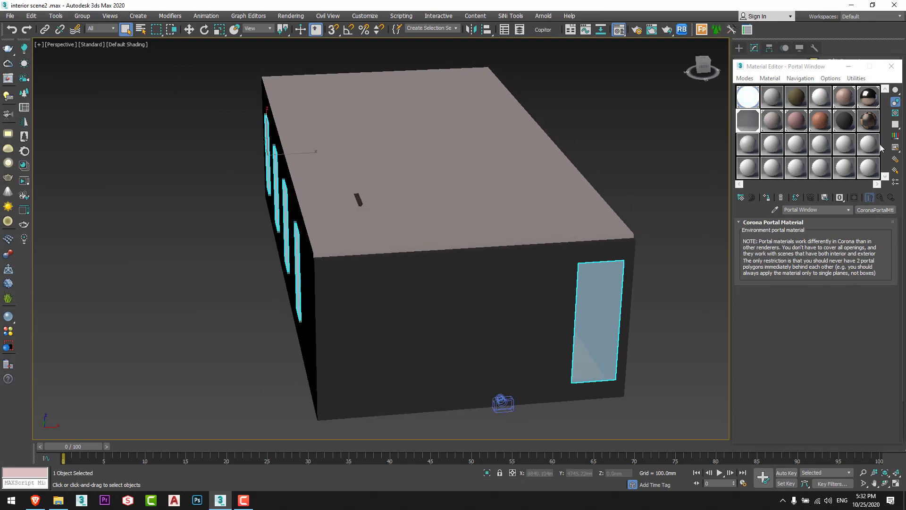
# Check the scene's environment map and inspect the CoronaSky map's settings in the Material Editor
pyautogui.click(892, 67)
pyautogui.press('8')
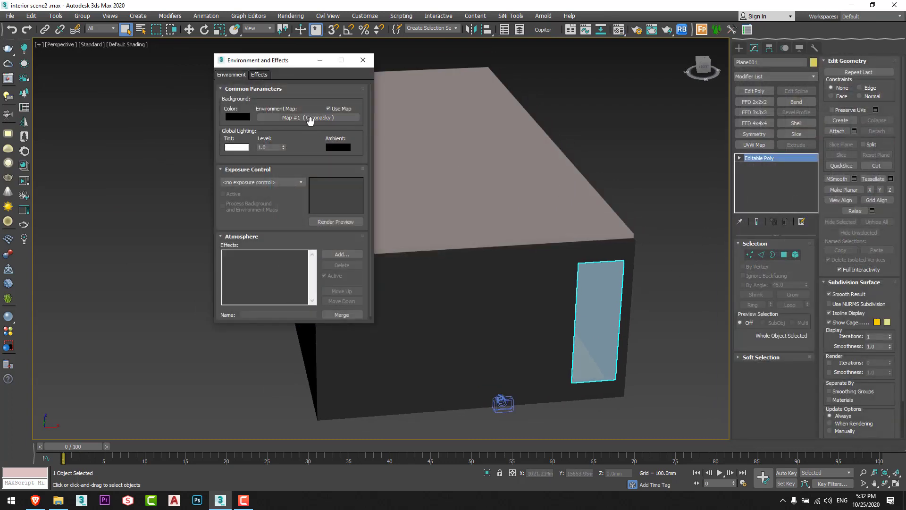
pyautogui.press('m')
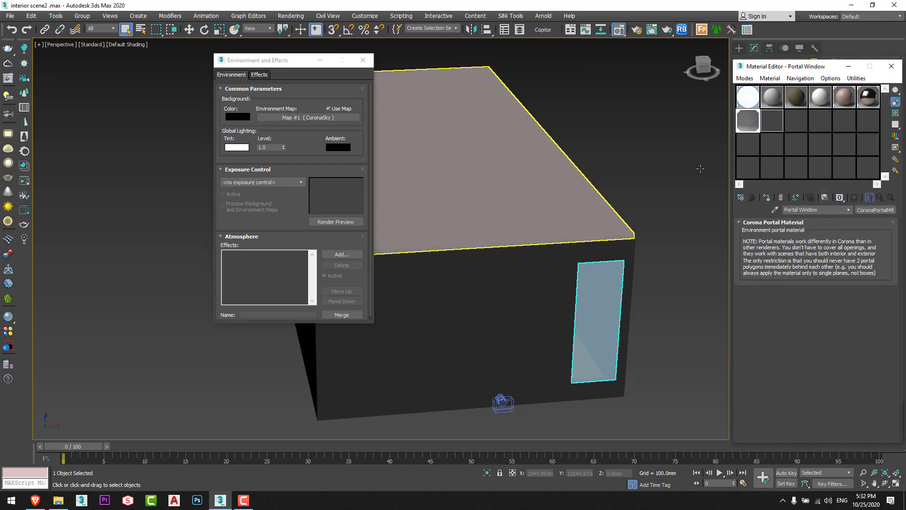
pyautogui.moveTo(742, 100); pyautogui.dragTo(742, 100)
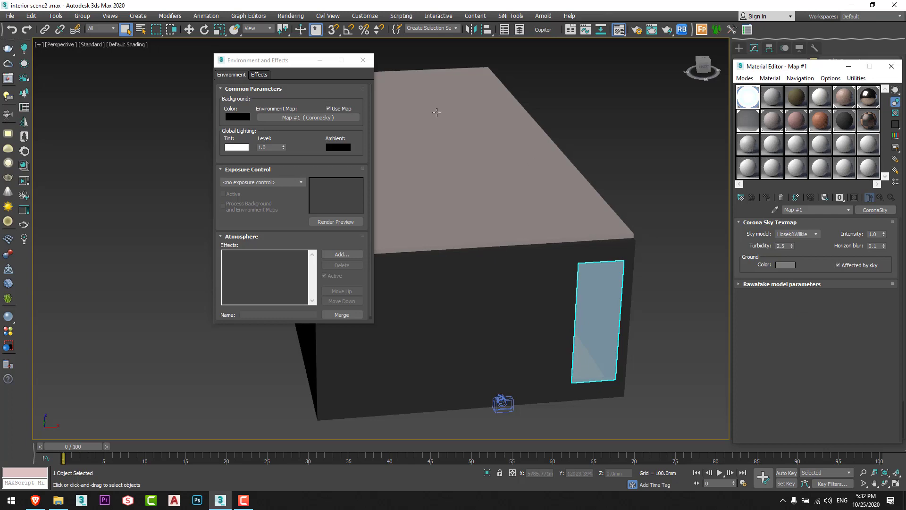
pyautogui.click(363, 60)
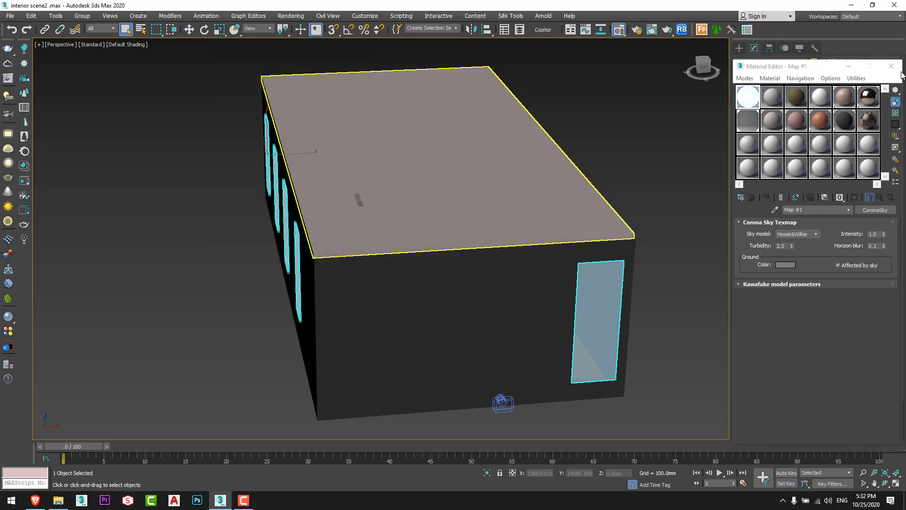
pyautogui.click(891, 66)
# Limit selection to lights and select the sphere light in the lowest pendant globe in the camera view
pyautogui.hotkey('alt', 'w')
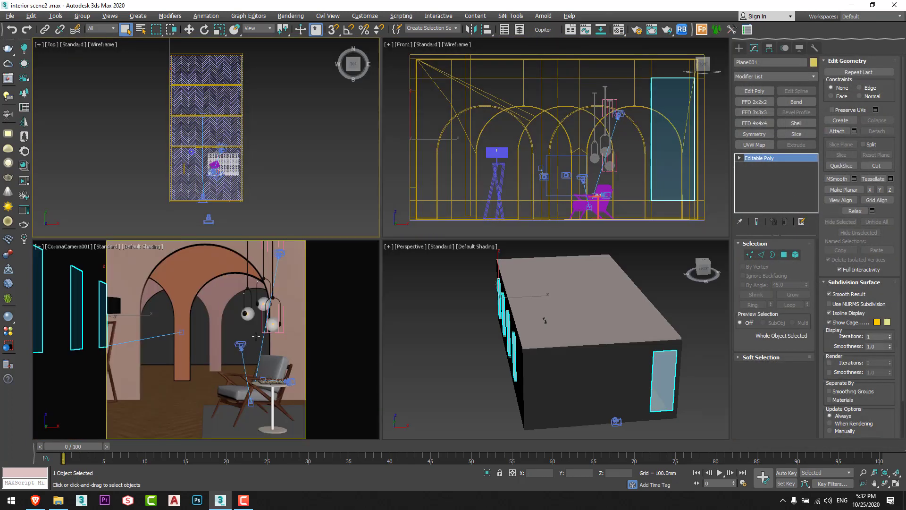
pyautogui.hotkey('alt', 'w')
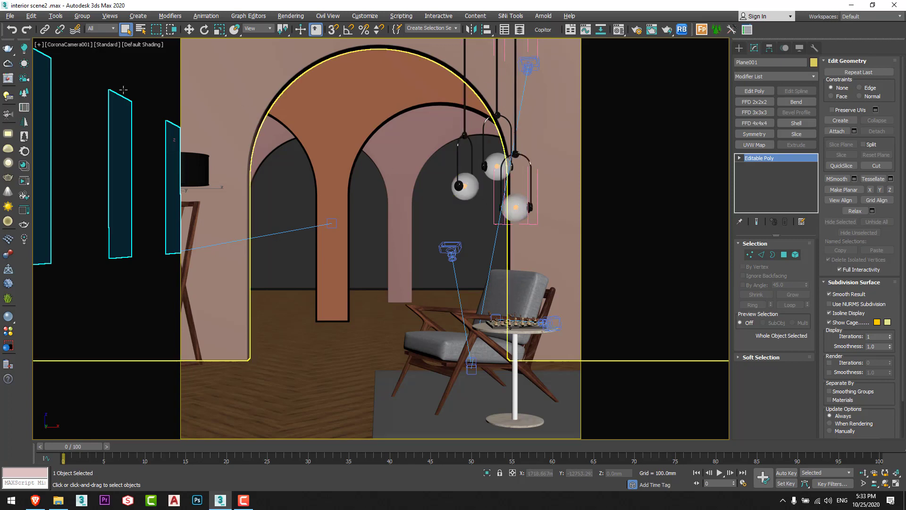
pyautogui.scroll(-2, 98, 29)
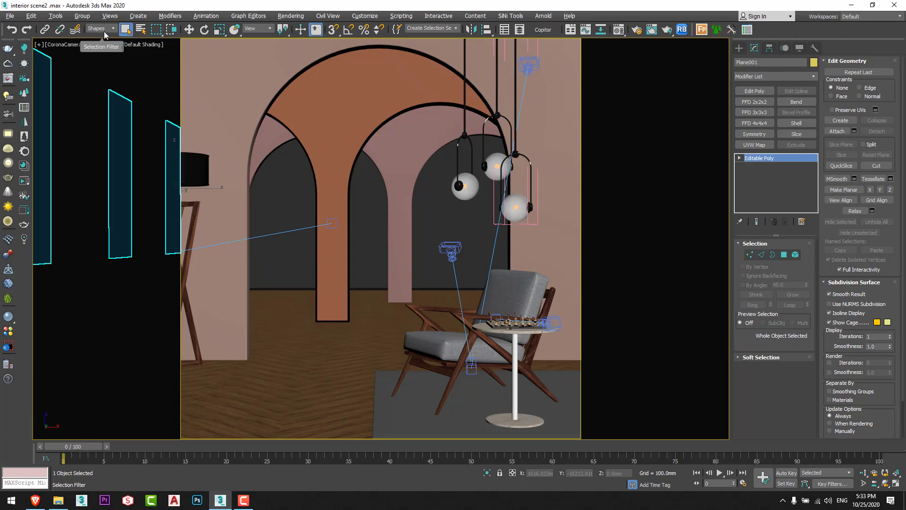
pyautogui.scroll(-1, 104, 31)
pyautogui.click(515, 208)
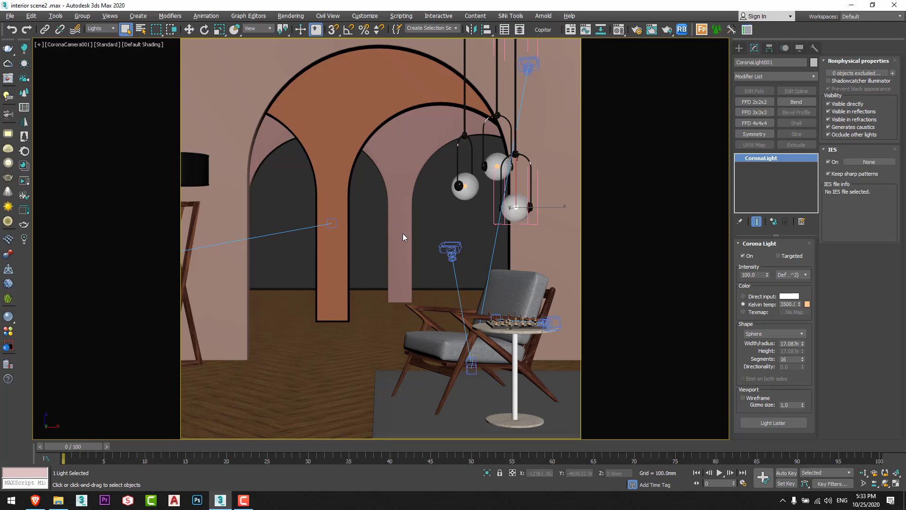
# Start an interactive render of the camera view in a maximized frame buffer and compare exposures of 0.0 and 2.0 EV
pyautogui.click(23, 184)
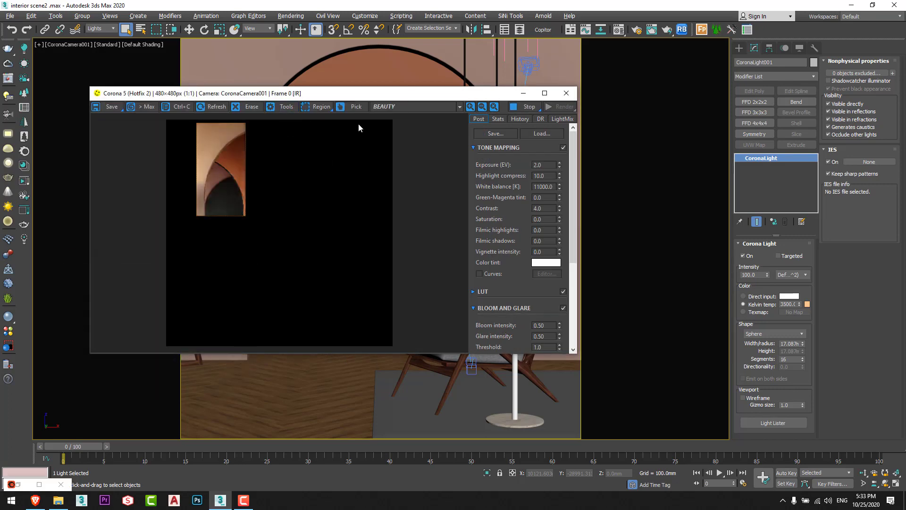
pyautogui.click(322, 106)
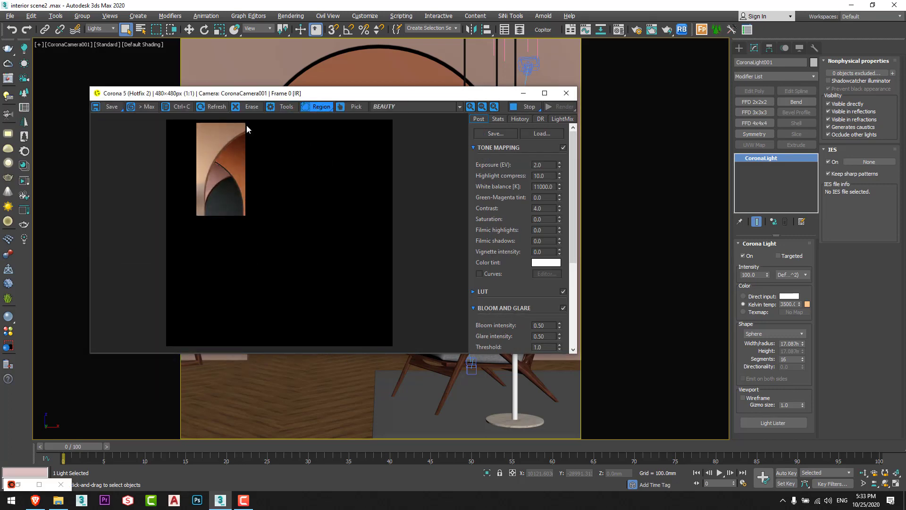
pyautogui.press('super+Up')
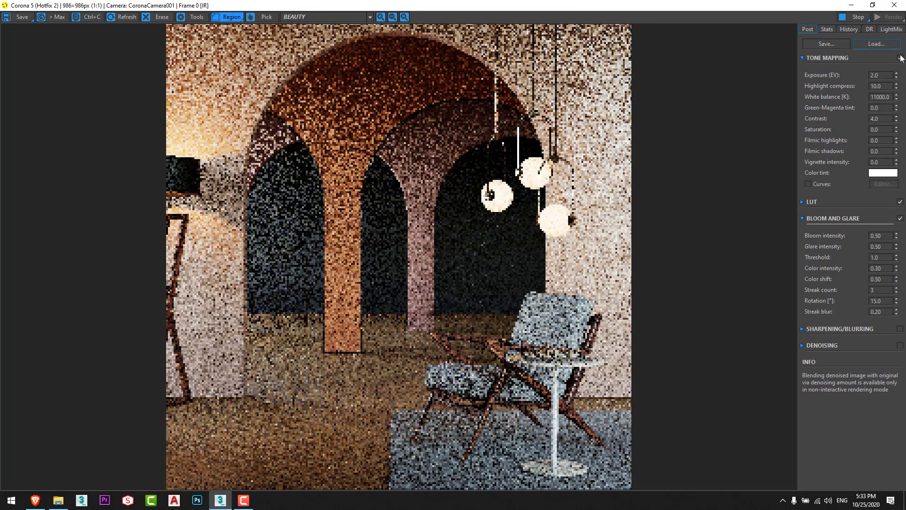
pyautogui.rightClick(897, 77)
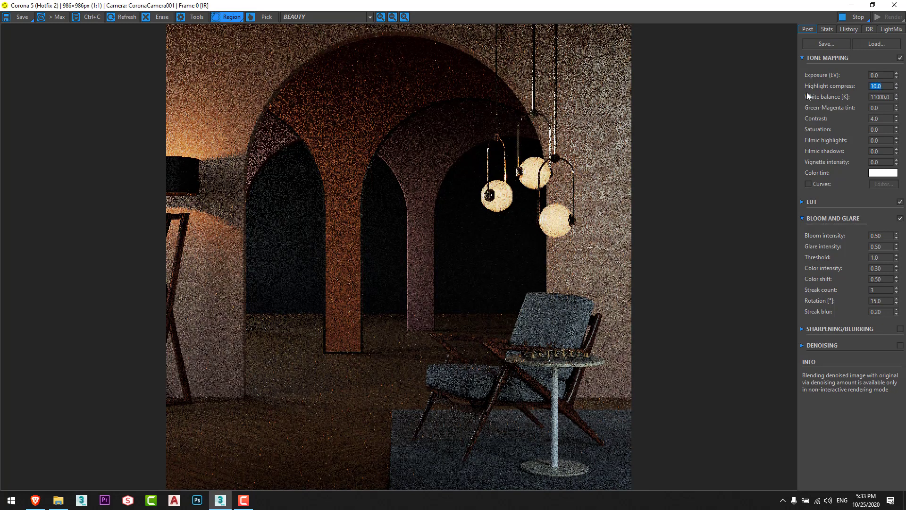
pyautogui.doubleClick(888, 75)
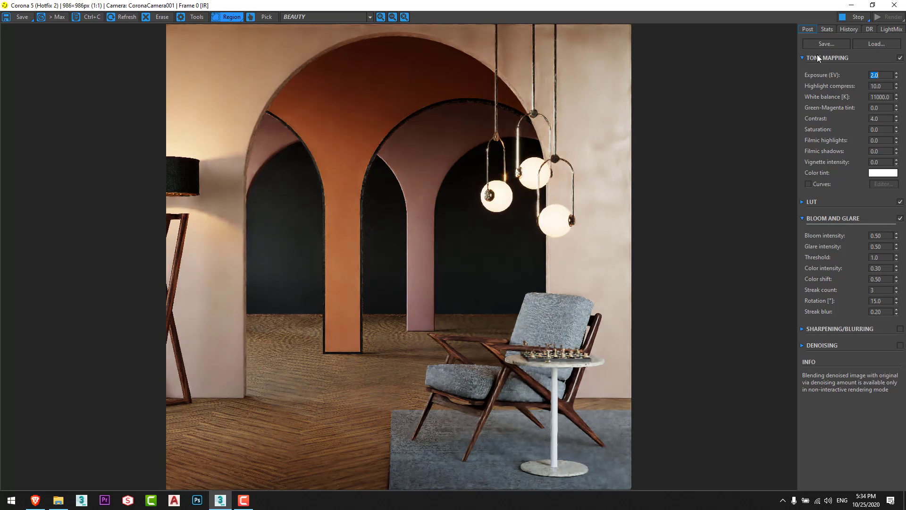
# Open 1.png from the Render folder in Photos and examine the arches and pendant lamps up close
pyautogui.click(58, 500)
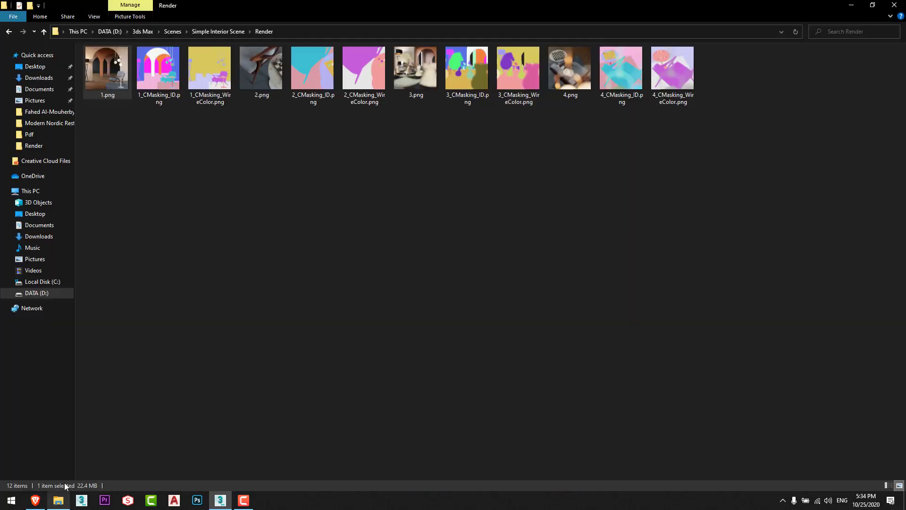
pyautogui.press('Return')
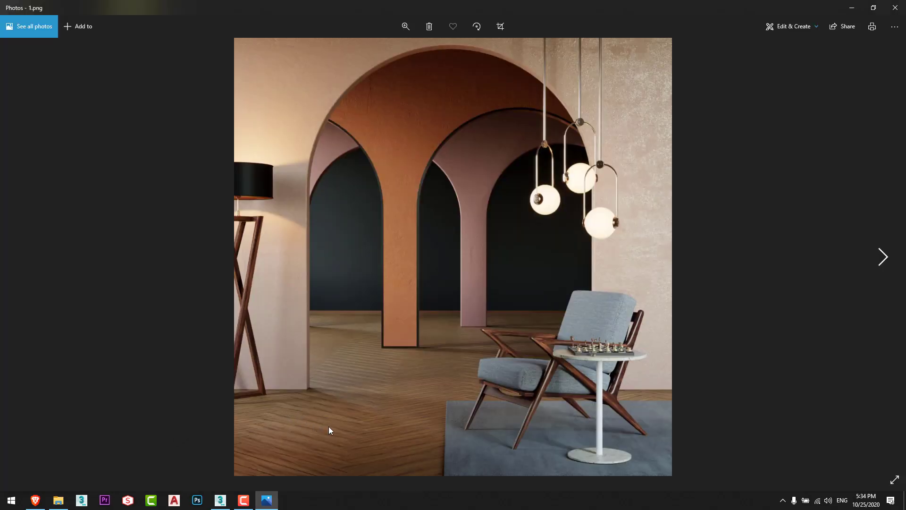
pyautogui.scroll(2, 515, 225)
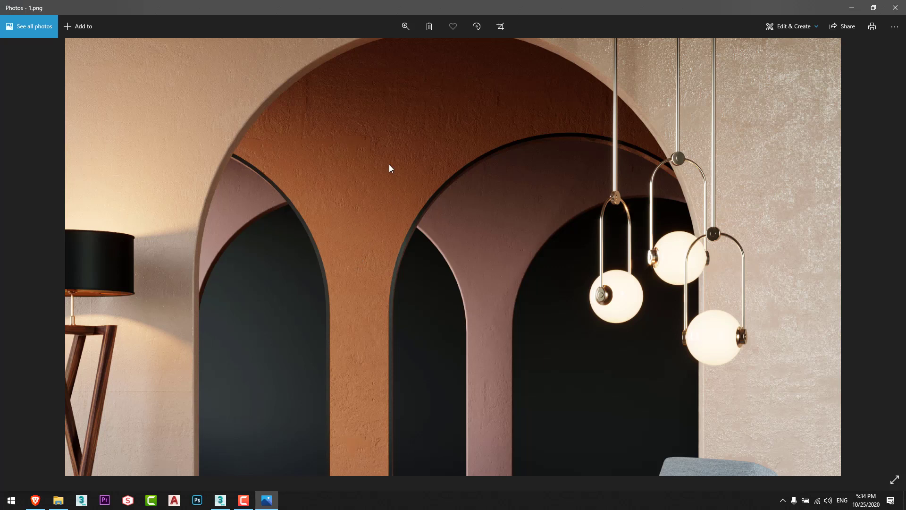
pyautogui.moveTo(688, 165); pyautogui.dragTo(723, 241)
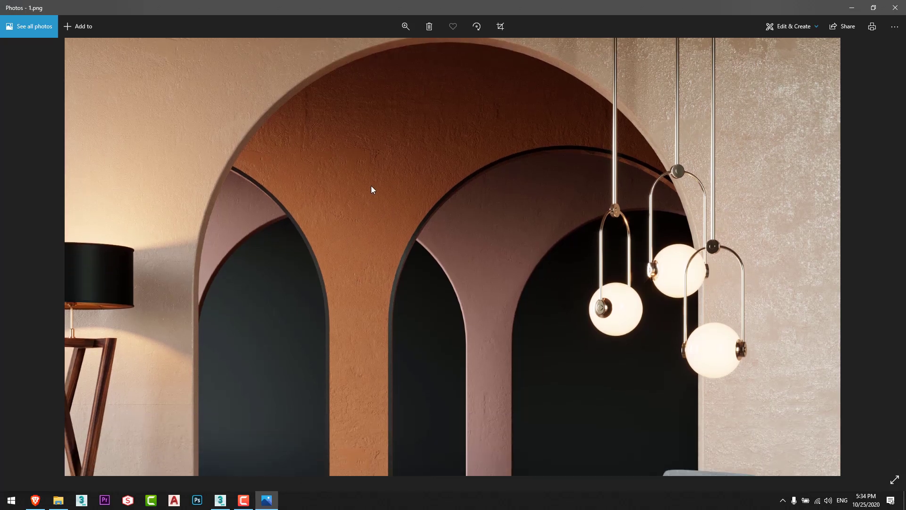
# Switch back to 3ds Max and view the bitmap used for the Wall-salmon material's reflection glossiness
pyautogui.hotkey('alt', 'Tab')
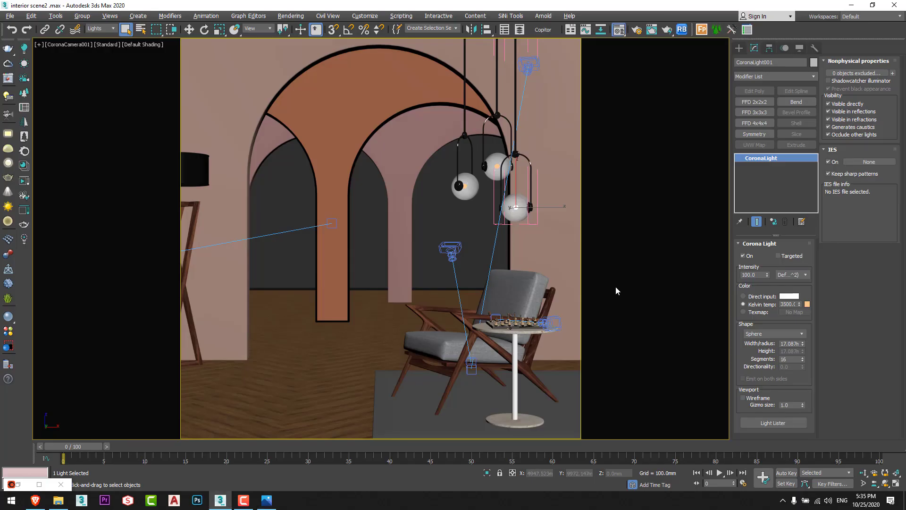
pyautogui.press('m')
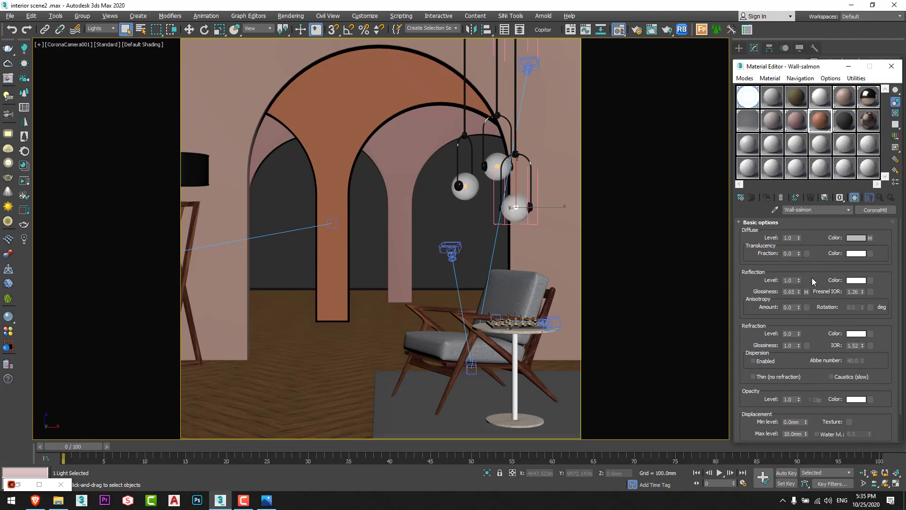
pyautogui.scroll(-3, 835, 307)
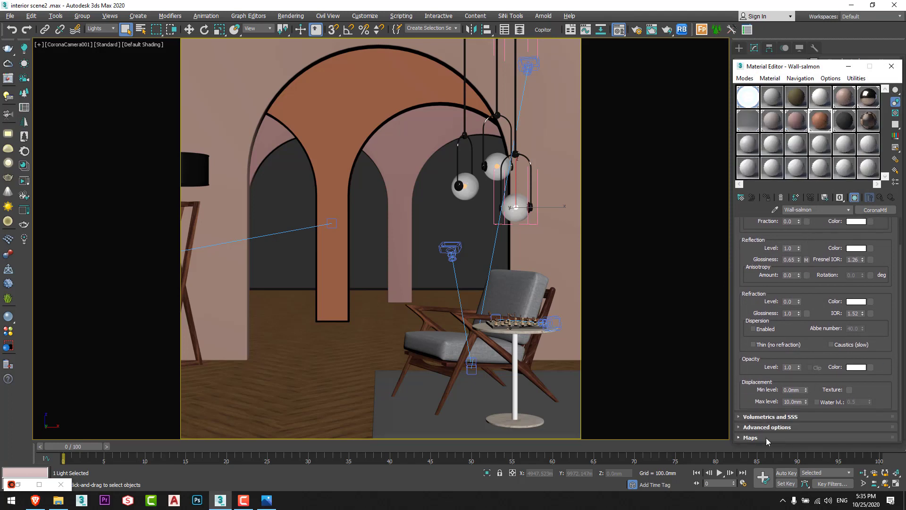
pyautogui.click(751, 437)
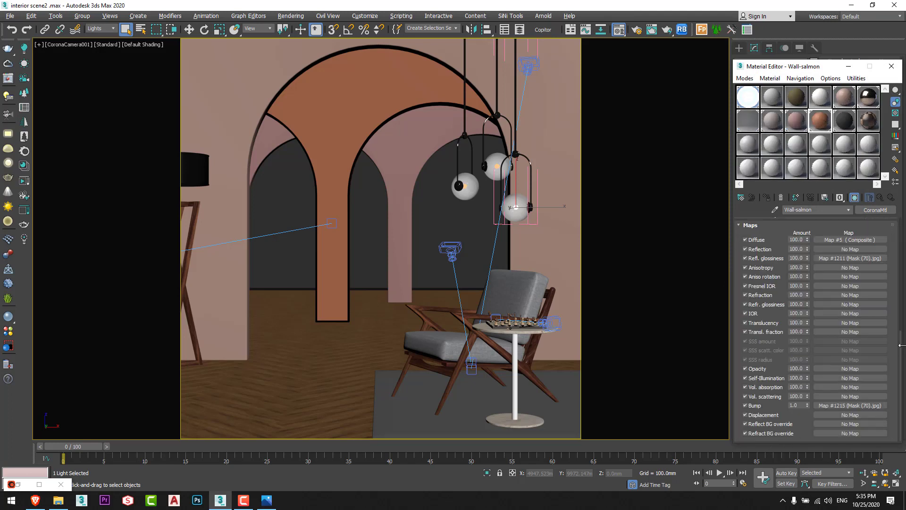
pyautogui.click(857, 259)
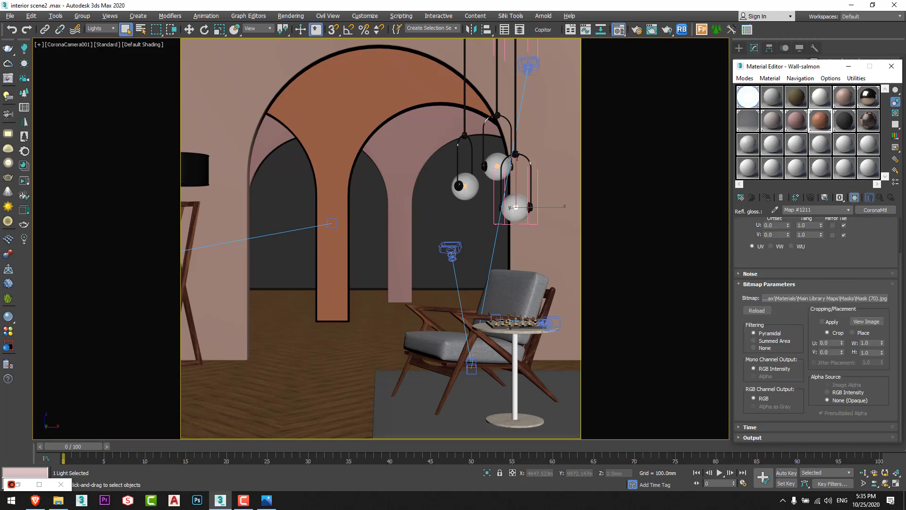
pyautogui.click(867, 322)
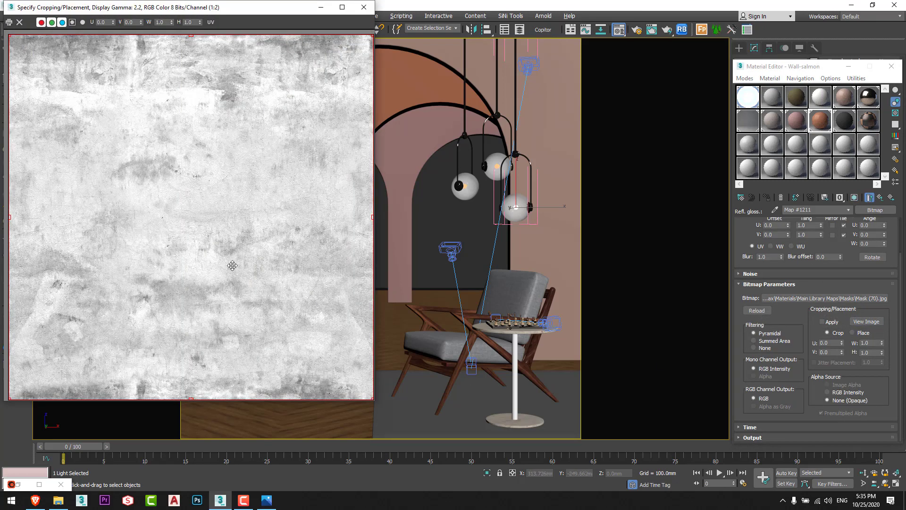
pyautogui.click(364, 8)
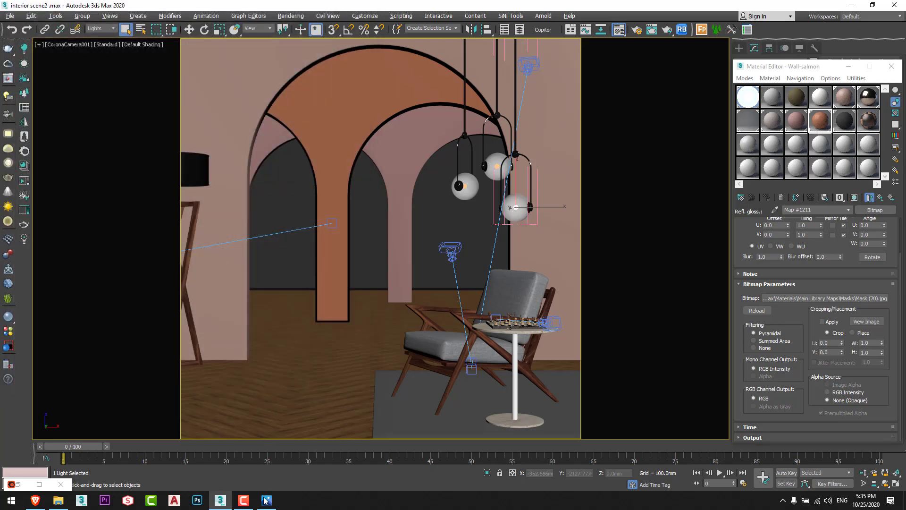
# Switch to the 1.png render in Photos and examine the orange arch's surface texture up close
pyautogui.click(266, 501)
pyautogui.scroll(4, 355, 172)
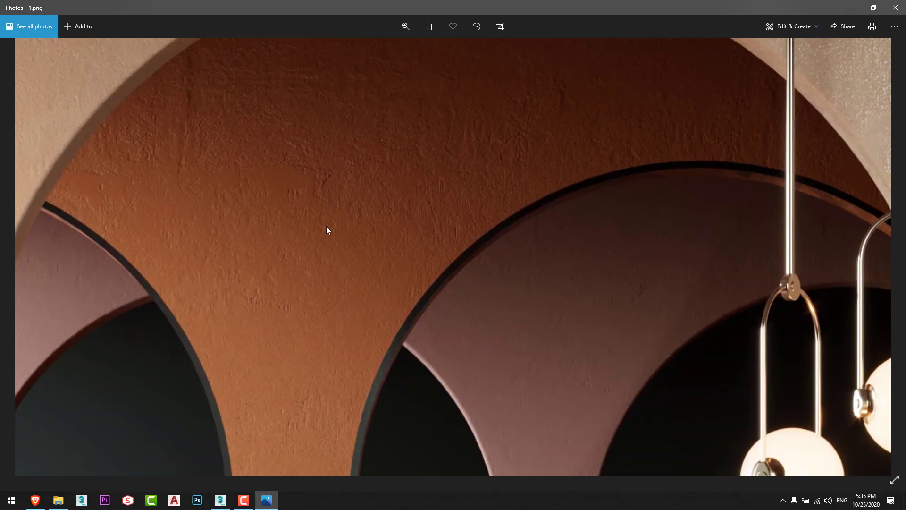
# Examine the plaster texture of the orange arch and the beige front wall in the 1.png render
pyautogui.moveTo(355, 237); pyautogui.dragTo(323, 182)
pyautogui.scroll(-4, 461, 182)
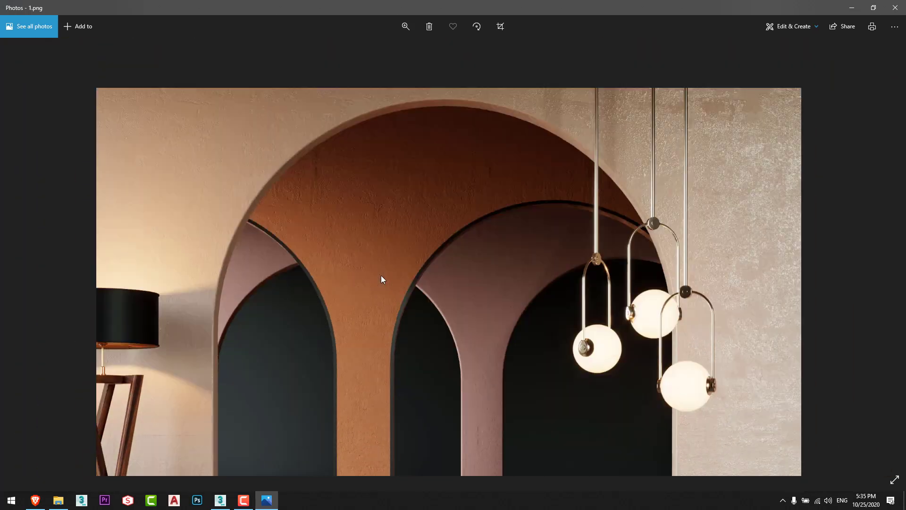
pyautogui.scroll(4, 117, 113)
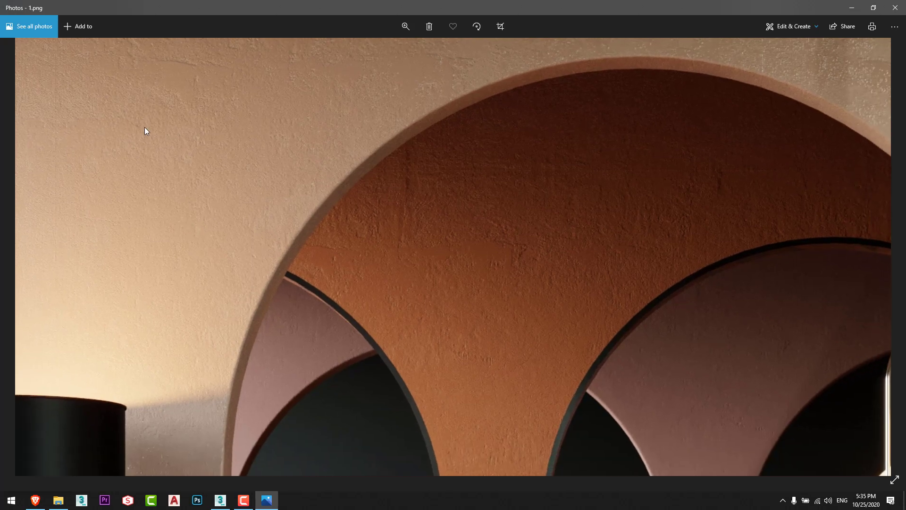
pyautogui.moveTo(145, 131); pyautogui.dragTo(181, 115)
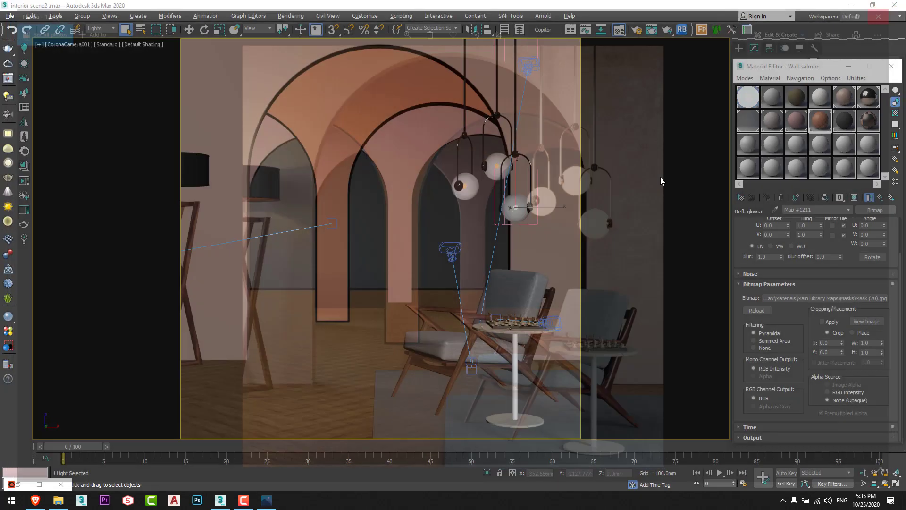
# Switch back to 3ds Max, view the scene through CoronaCamera002, close the Material Editor and select that camera
pyautogui.hotkey('alt', 'Tab')
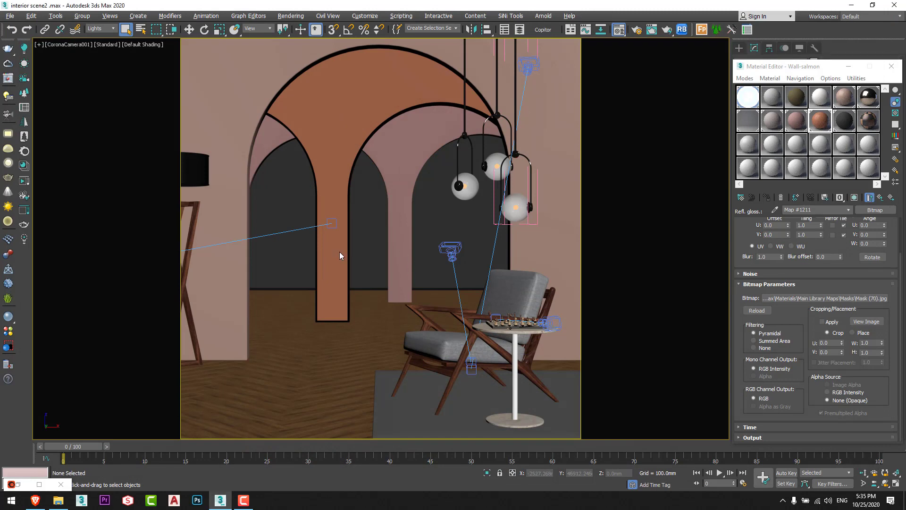
pyautogui.press('c')
pyautogui.doubleClick(432, 187)
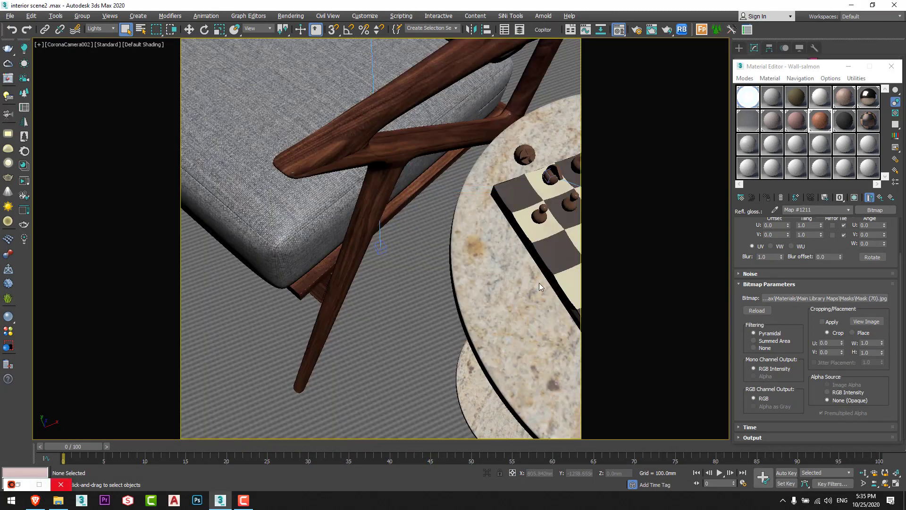
pyautogui.click(892, 66)
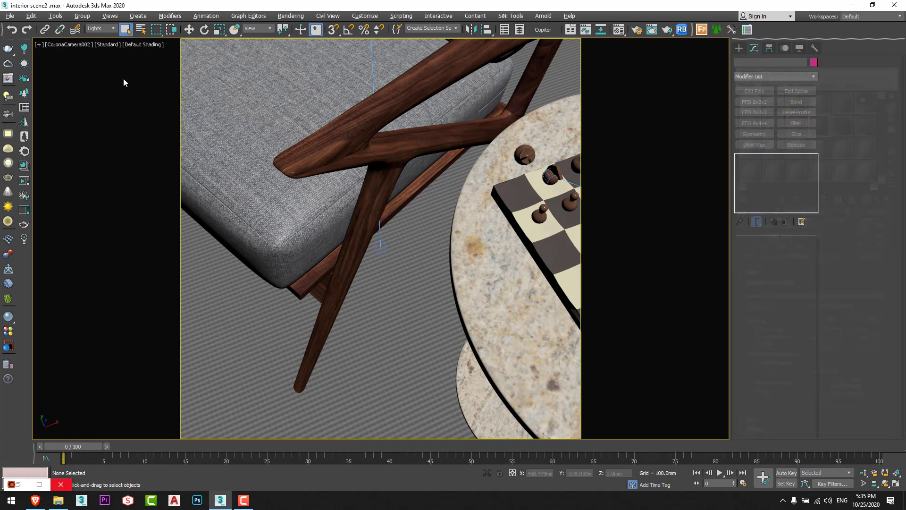
pyautogui.click(71, 44)
pyautogui.click(129, 227)
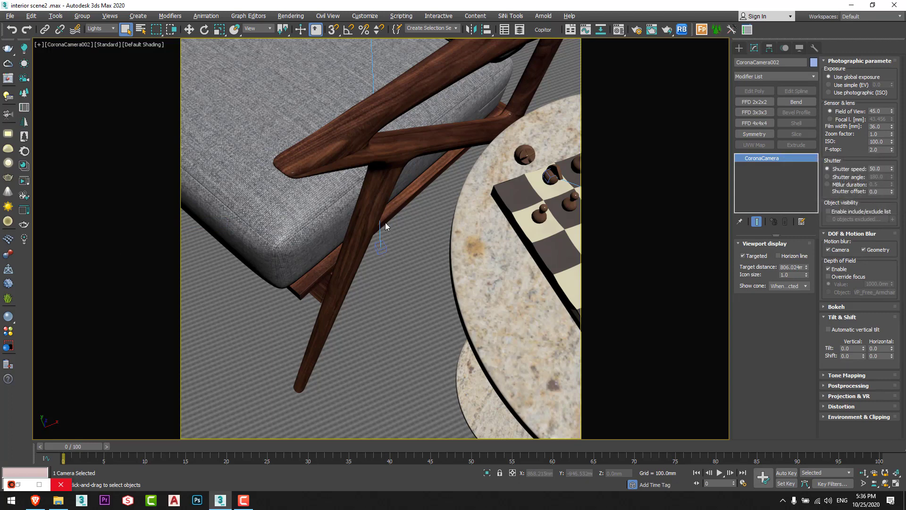
# Examine the selected camera's position and view cone over the armchair in maximized Top and Front views
pyautogui.hotkey('alt', 'w')
pyautogui.rightClick(317, 177)
pyautogui.hotkey('alt', 'w')
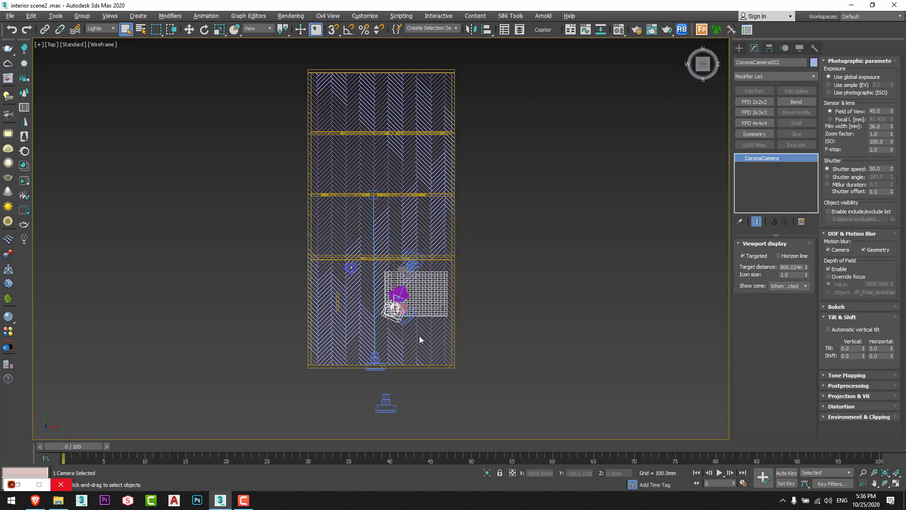
pyautogui.scroll(5, 417, 326)
pyautogui.press('f')
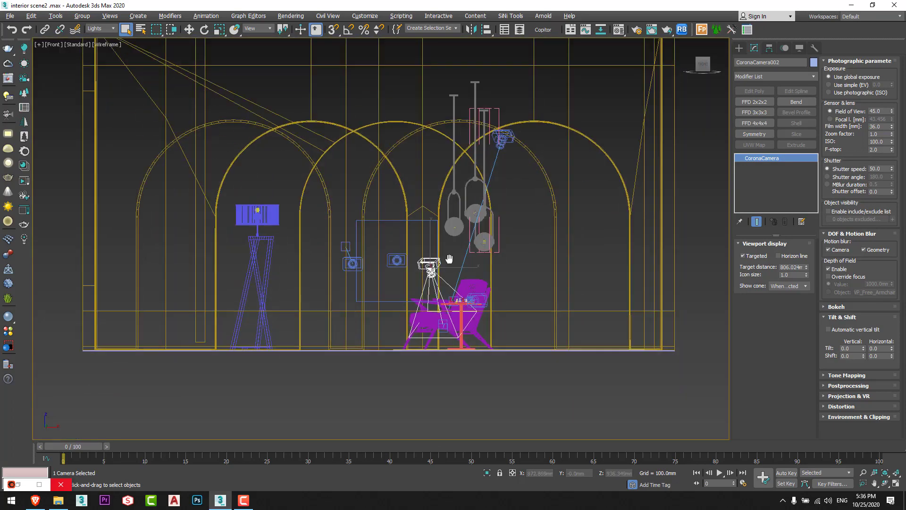
pyautogui.scroll(7, 406, 296)
pyautogui.scroll(-4, 381, 288)
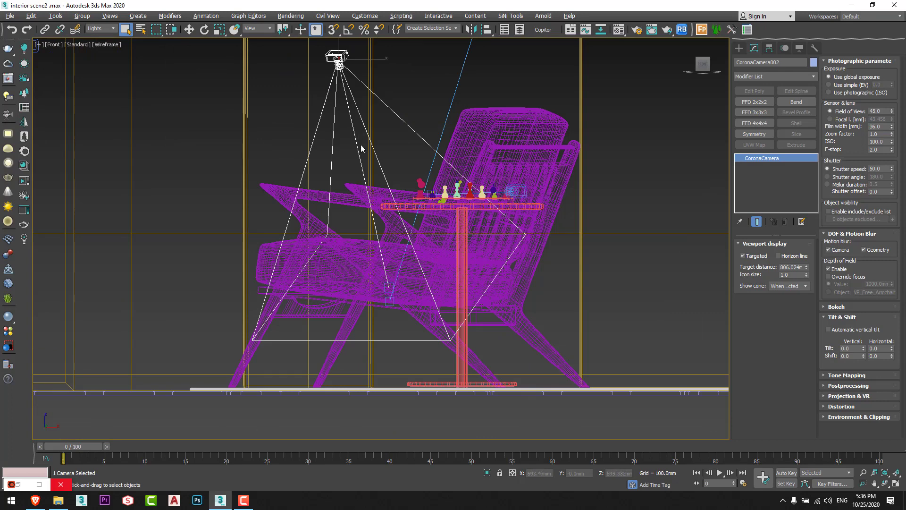
pyautogui.scroll(2, 392, 297)
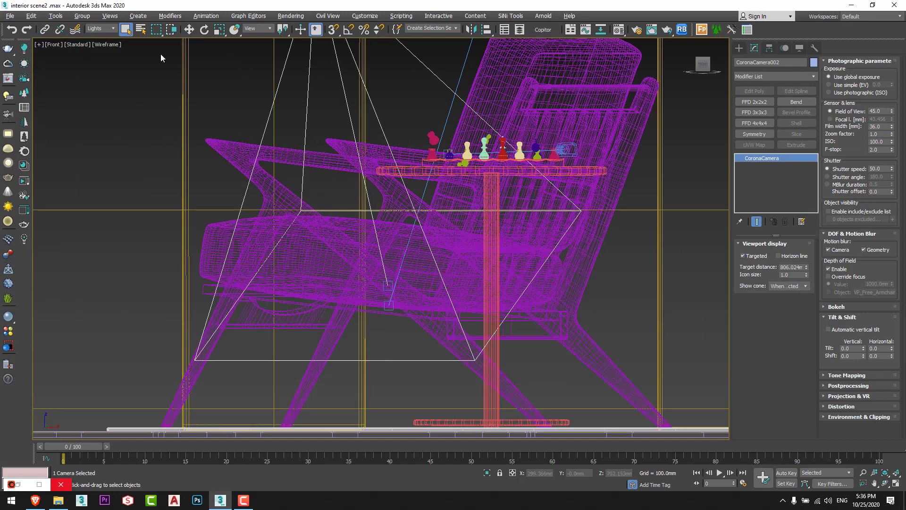
# Select CoronaCamera002's target in the Front view, examine its placement at the armchair, and return to the camera view
pyautogui.click(388, 285)
pyautogui.moveTo(388, 286); pyautogui.dragTo(420, 297, button='middle')
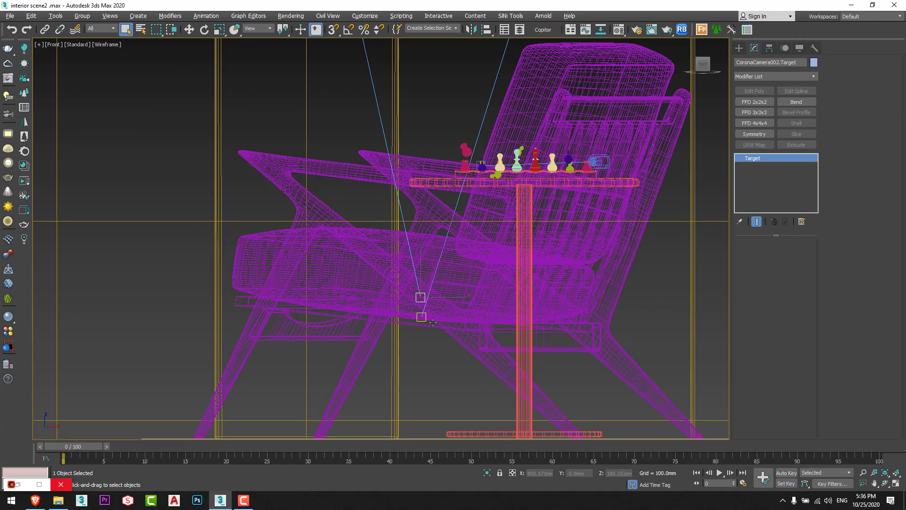
pyautogui.scroll(-5, 609, 326)
pyautogui.moveTo(601, 348); pyautogui.dragTo(534, 363, button='middle')
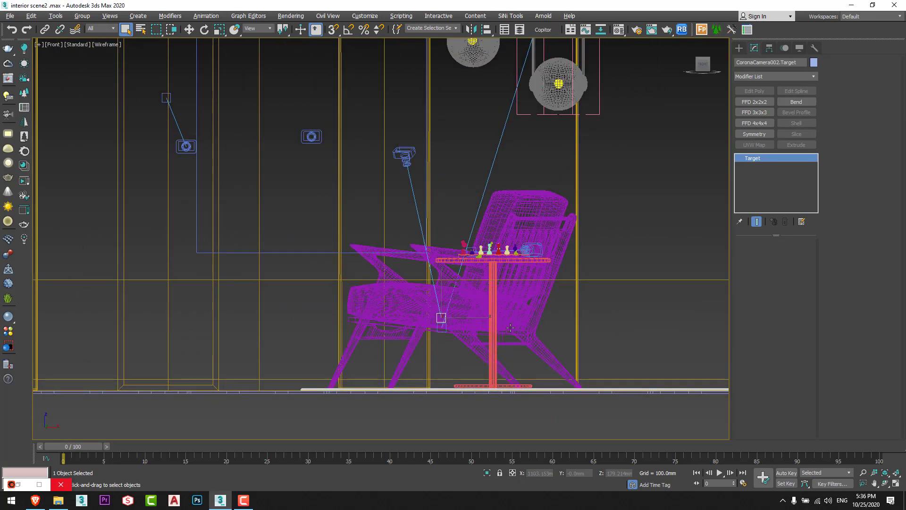
pyautogui.press('c')
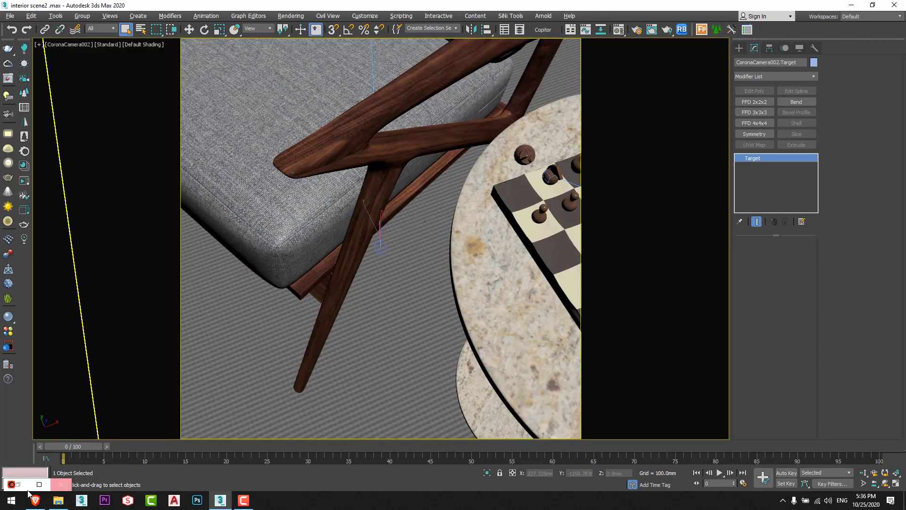
# Open 2.png in Photos and examine the armchair's fabric and wood, the rug and the stone table up close
pyautogui.click(58, 500)
pyautogui.doubleClick(270, 88)
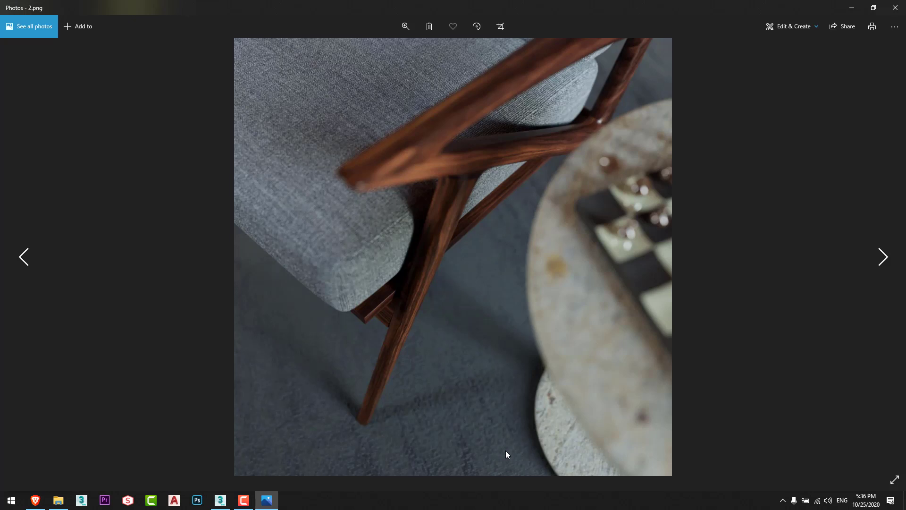
pyautogui.scroll(5, 337, 83)
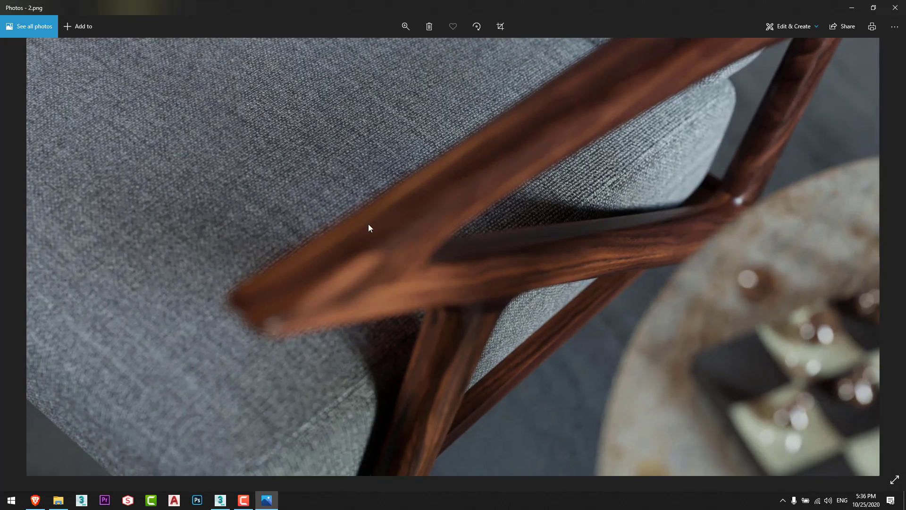
pyautogui.moveTo(368, 224); pyautogui.dragTo(329, 107)
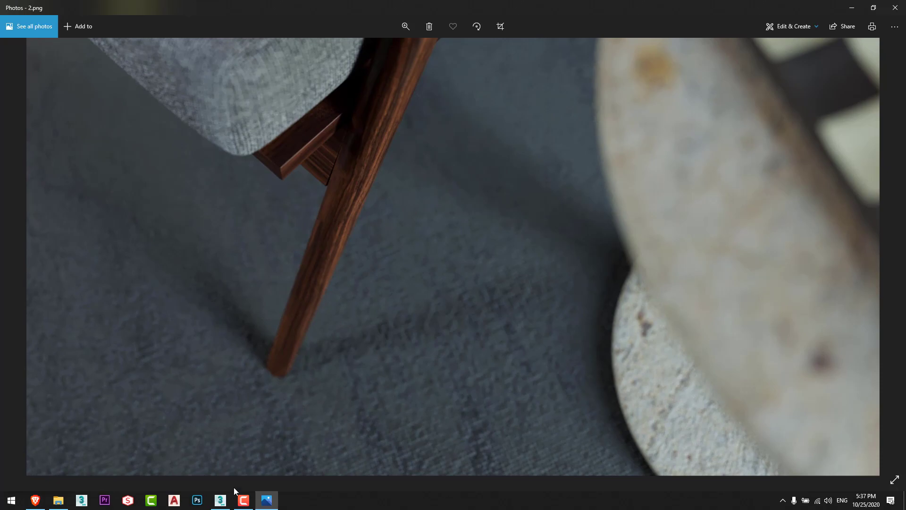
# Switch back to 3ds Max, select the rug, and search the Corona Material Library for "rug"
pyautogui.click(222, 499)
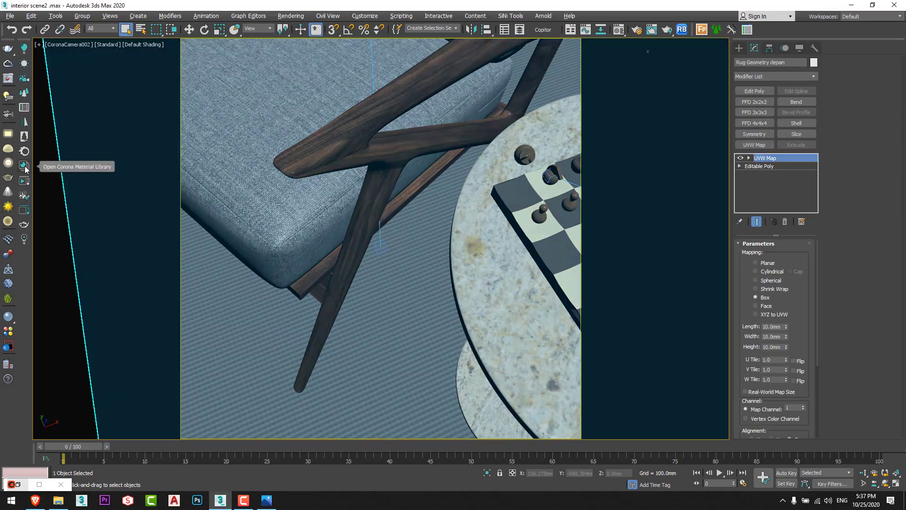
pyautogui.click(24, 165)
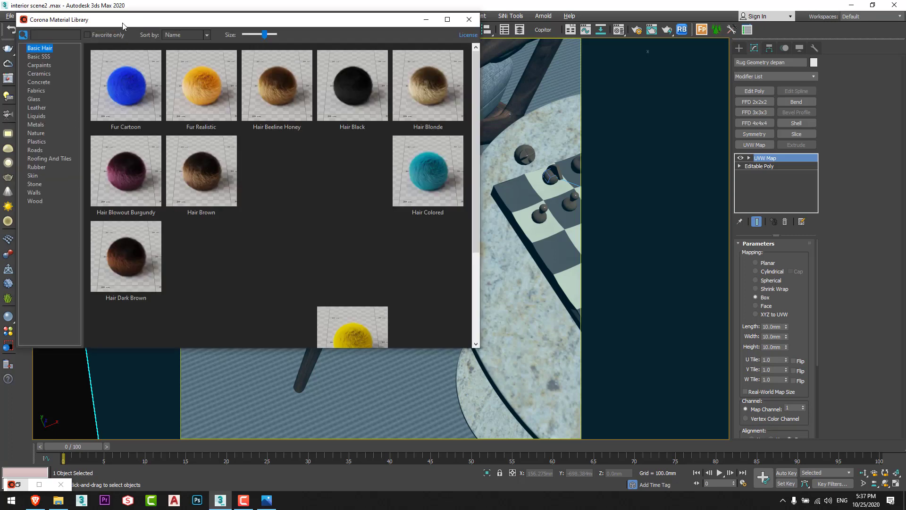
pyautogui.moveTo(188, 38); pyautogui.dragTo(521, 63)
pyautogui.click(442, 73)
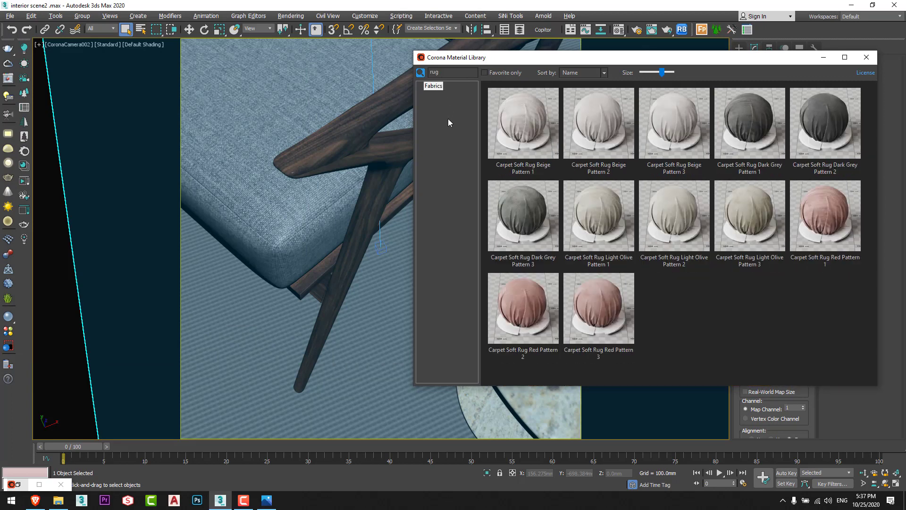
# Sample the rug's material into an empty Material Editor slot and review its name, displacement and subsurface scattering settings
pyautogui.press('m')
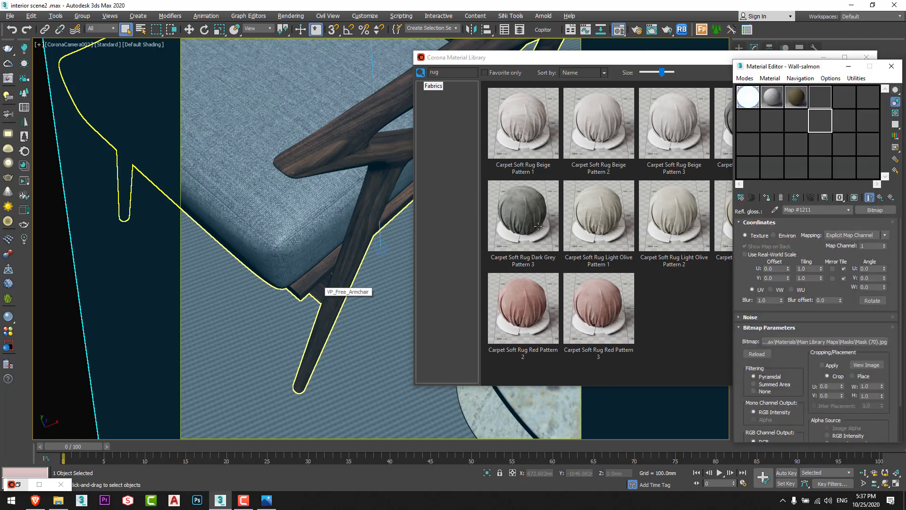
pyautogui.click(748, 144)
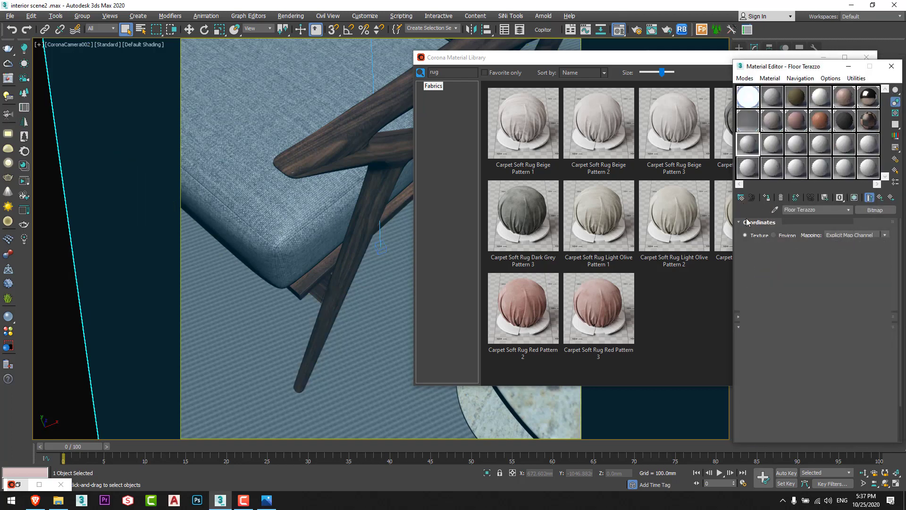
pyautogui.click(775, 210)
pyautogui.click(365, 311)
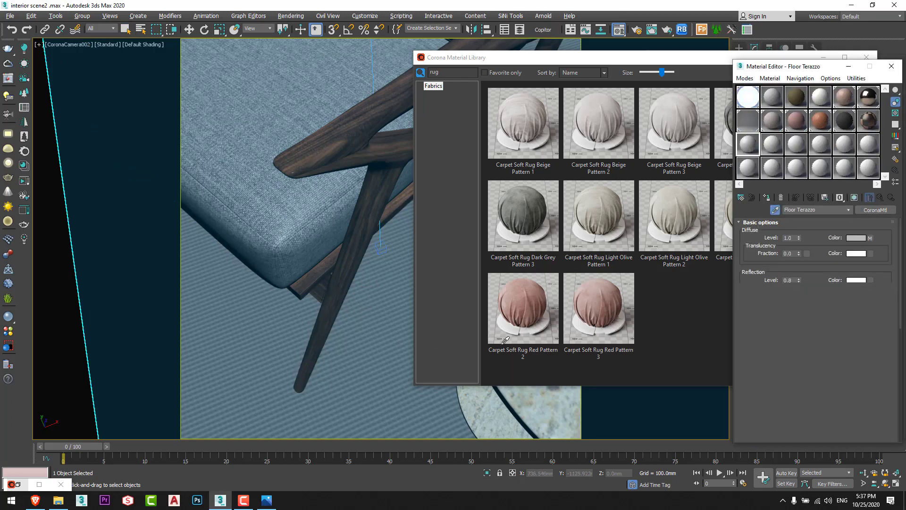
pyautogui.scroll(-5, 791, 220)
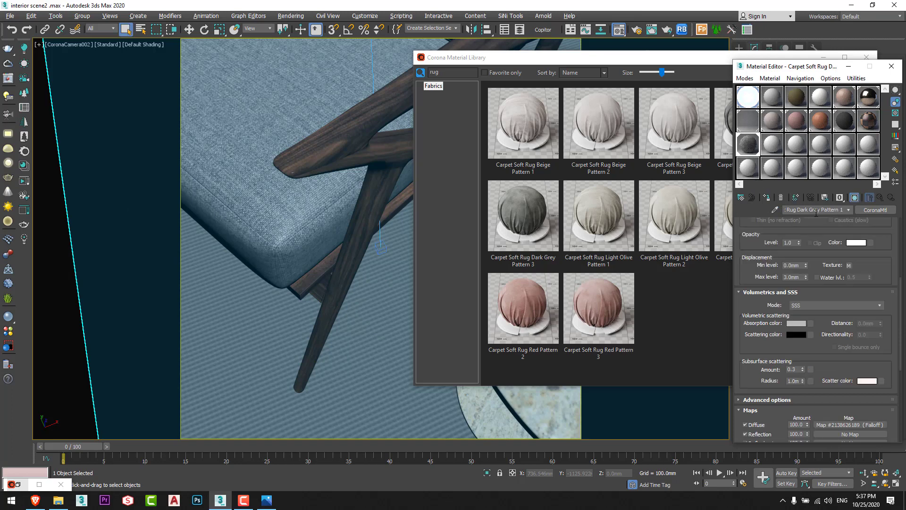
pyautogui.moveTo(797, 215); pyautogui.dragTo(763, 215)
# View Carpet Soft Rug Dark Grey Pattern 1 in the material library, and close the library and the Material Editor
pyautogui.click(609, 59)
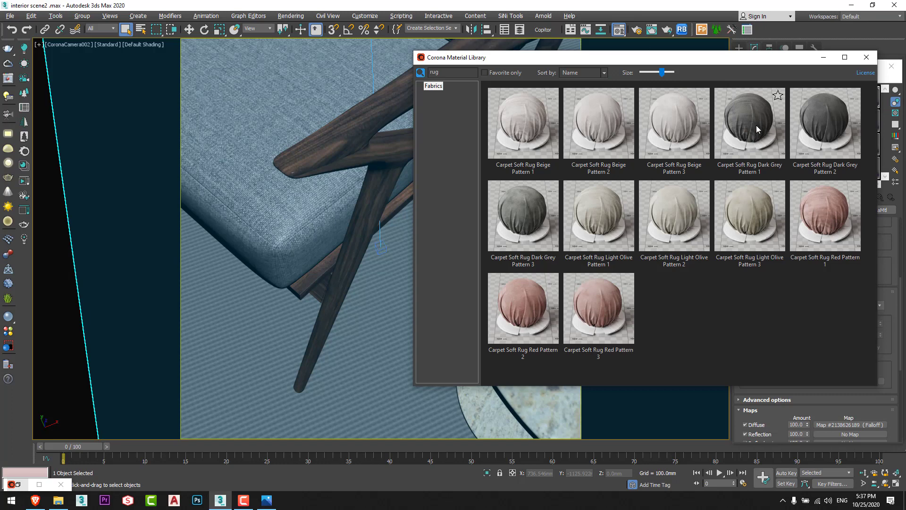
pyautogui.click(867, 58)
pyautogui.click(891, 67)
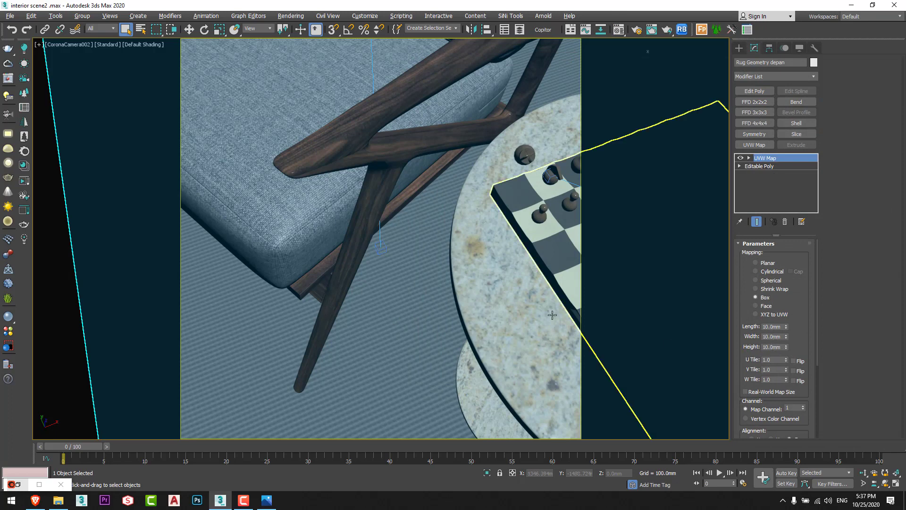
# Review the full 2.png render in Photos and return to 3ds Max
pyautogui.click(267, 500)
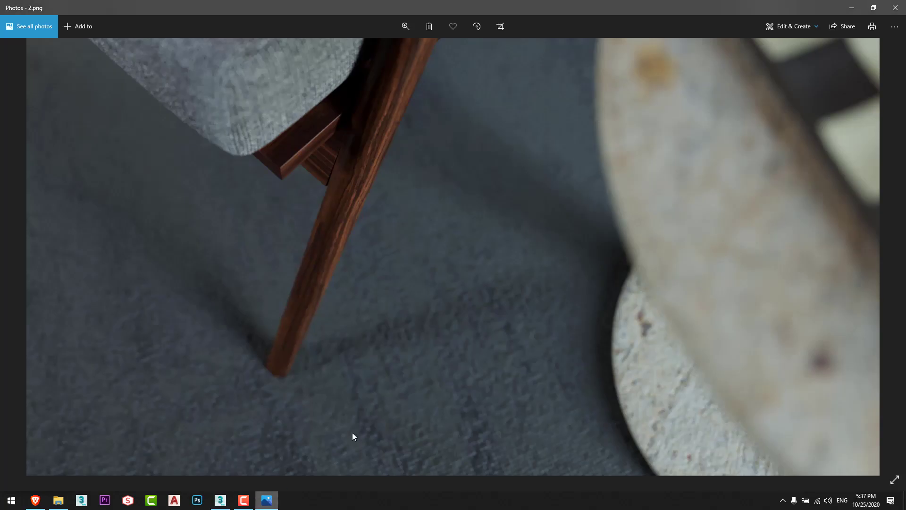
pyautogui.scroll(-3, 456, 363)
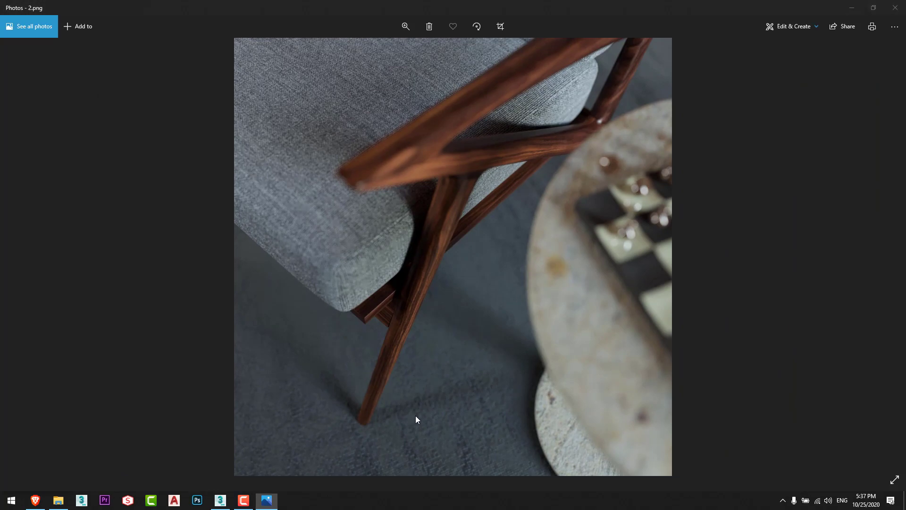
pyautogui.hotkey('alt', 'Tab')
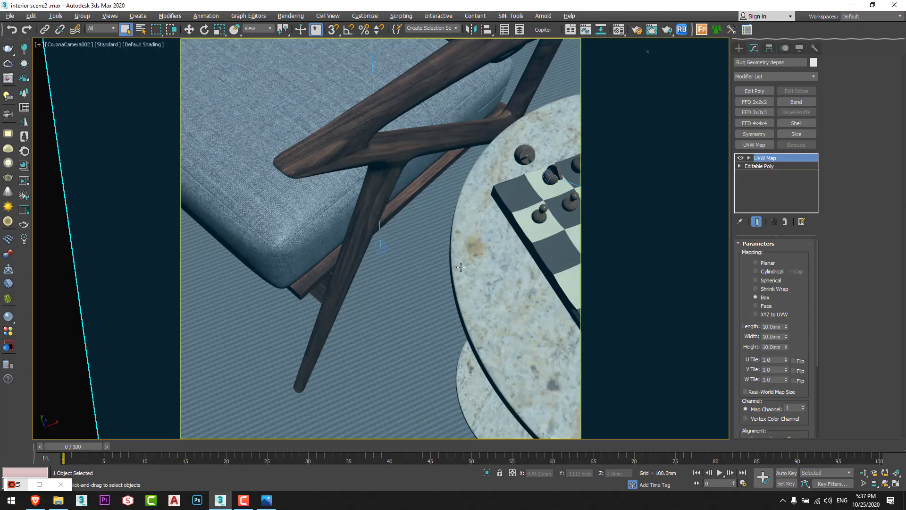
# View the scene through CoronaCamera003 and select that camera to show its depth of field settings
pyautogui.press('c')
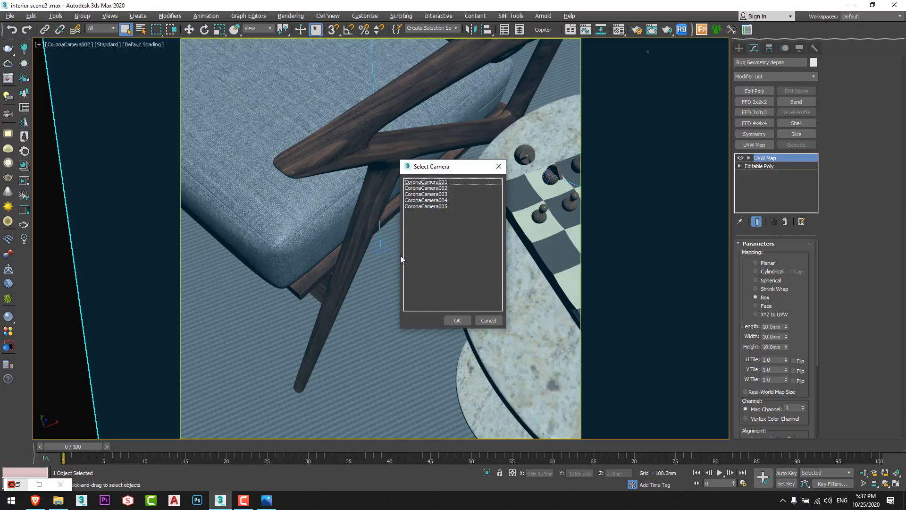
pyautogui.doubleClick(446, 194)
pyautogui.click(312, 203)
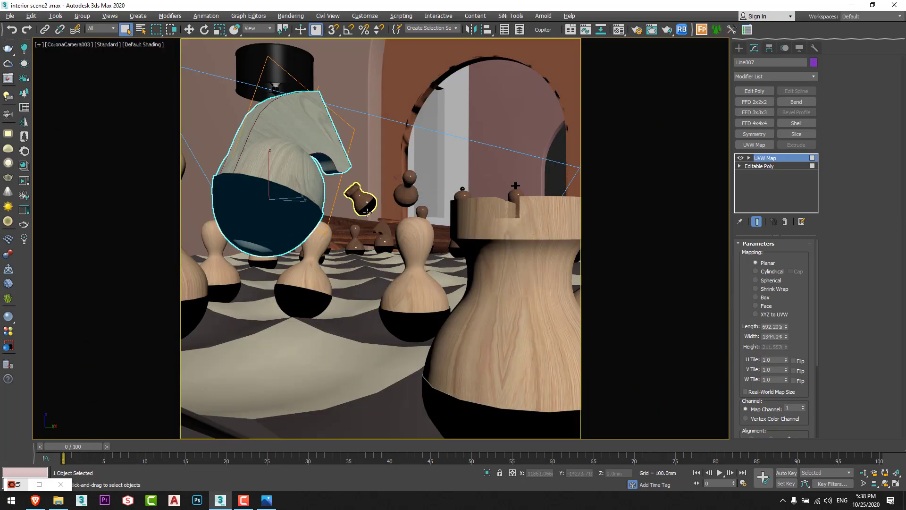
pyautogui.click(68, 47)
pyautogui.click(71, 44)
pyautogui.click(175, 230)
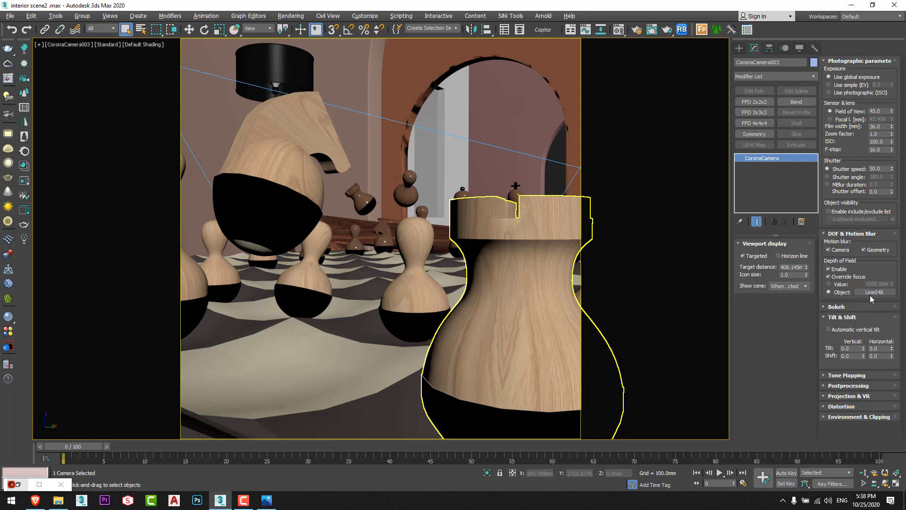
# Select the small airborne chess piece used as the focus object, and reselect CoronaCamera003 to review its F-stop
pyautogui.click(368, 205)
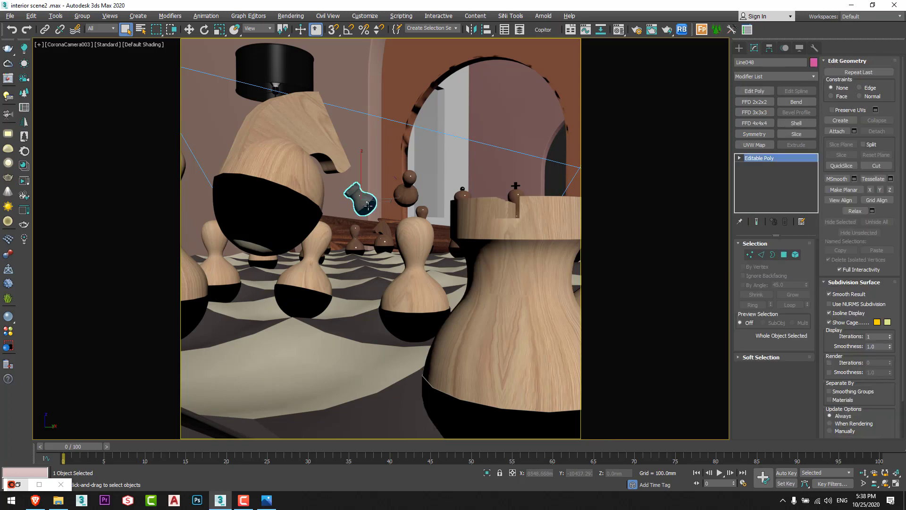
pyautogui.click(735, 62)
pyautogui.click(69, 44)
pyautogui.click(160, 223)
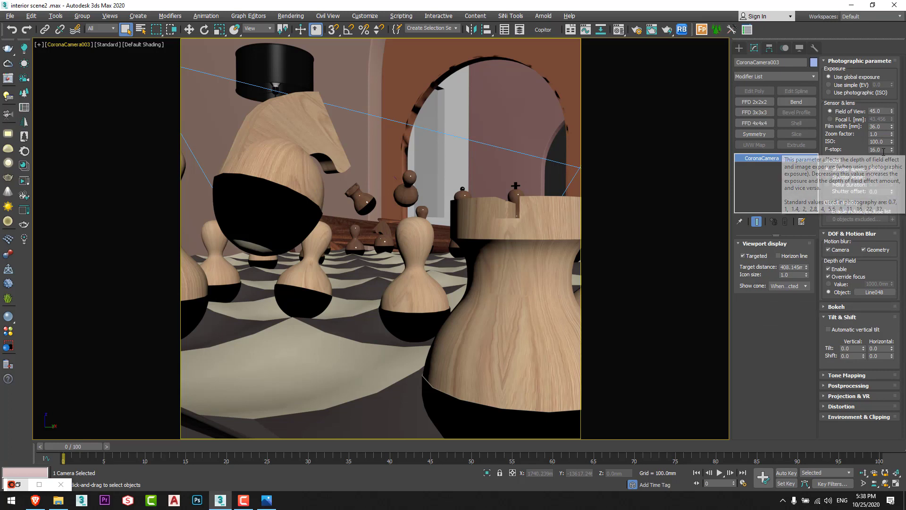
# Switch to Photos and browse forward from the 2.png render to compare the other rendered images
pyautogui.moveTo(271, 506)
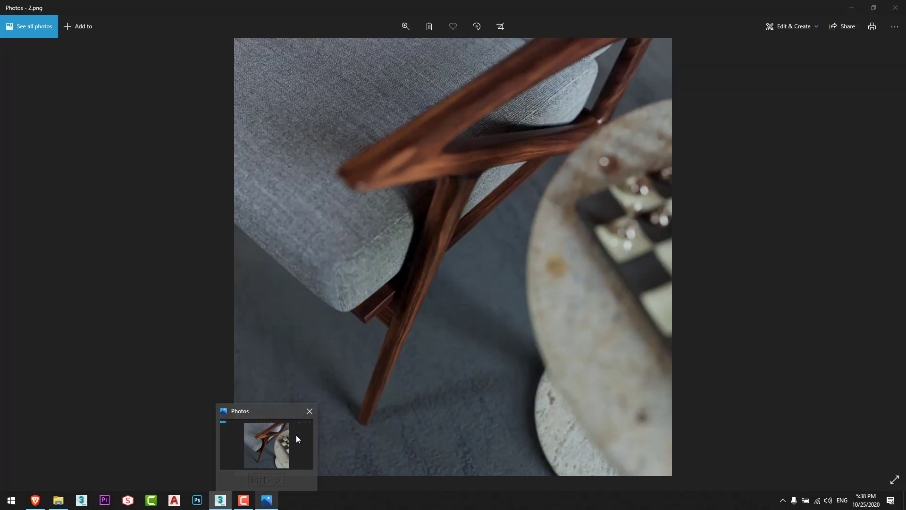
pyautogui.click(280, 439)
pyautogui.press('Right')
pyautogui.press('Right')
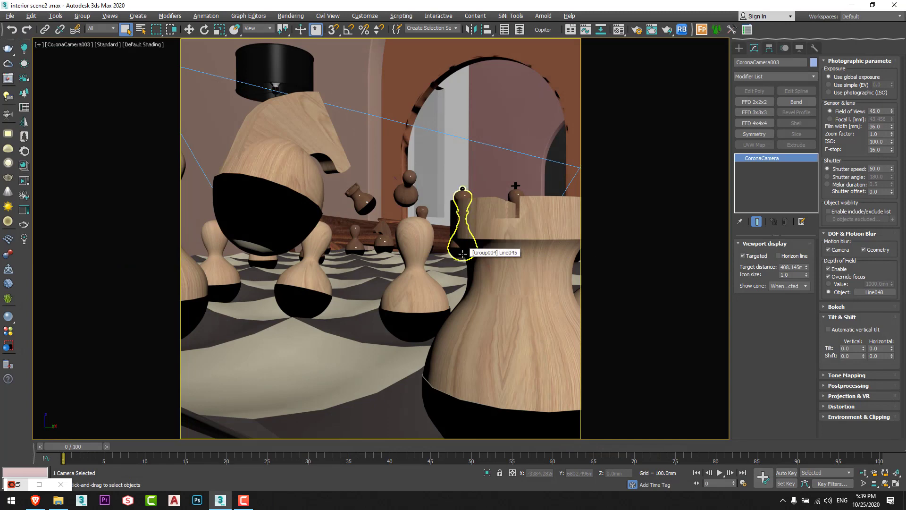
# View the 3ds Max scene through CoronaCamera004 and select that camera to show its depth of field settings
pyautogui.click(462, 253)
pyautogui.press('c')
pyautogui.click(440, 201)
pyautogui.doubleClick(440, 204)
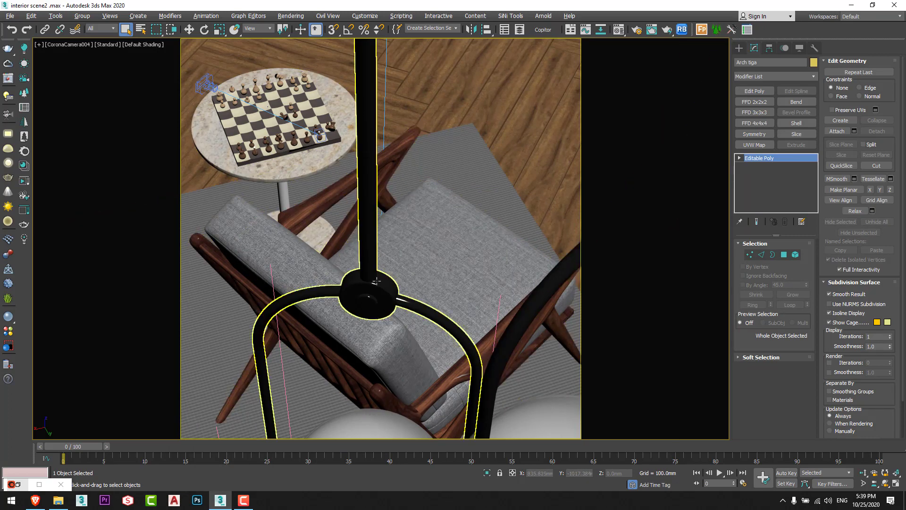
pyautogui.click(54, 46)
pyautogui.click(125, 223)
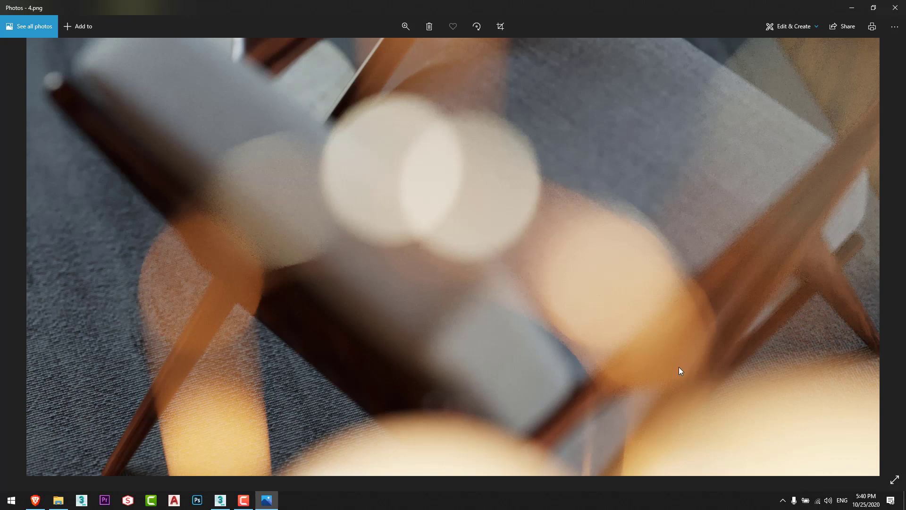
# Inspect the blurred foreground and rug in the 4.png render, close Photos and return to 3ds Max
pyautogui.scroll(-1, 156, 352)
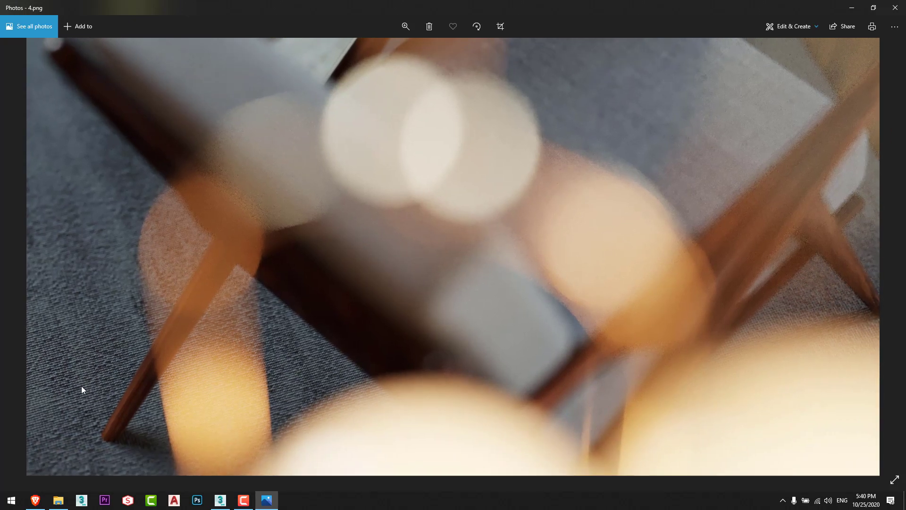
pyautogui.scroll(4, 81, 385)
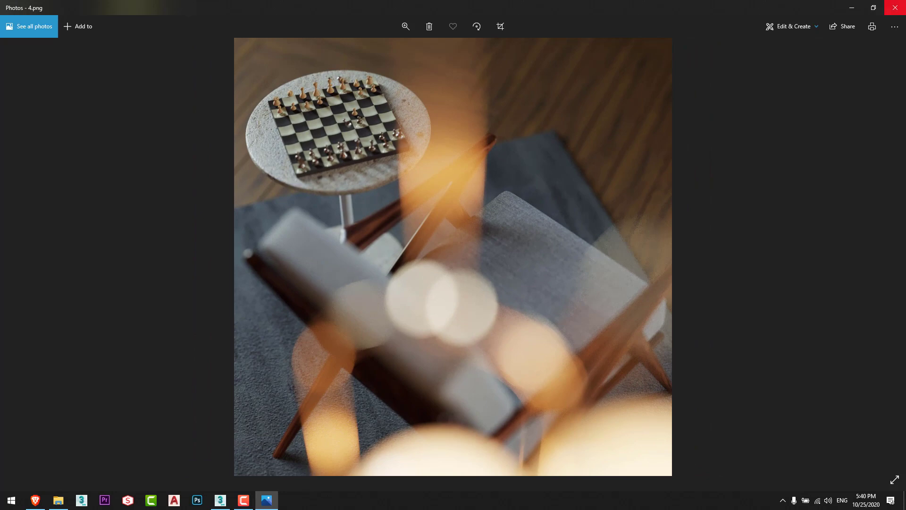
pyautogui.click(895, 8)
pyautogui.hotkey('alt', 'Tab')
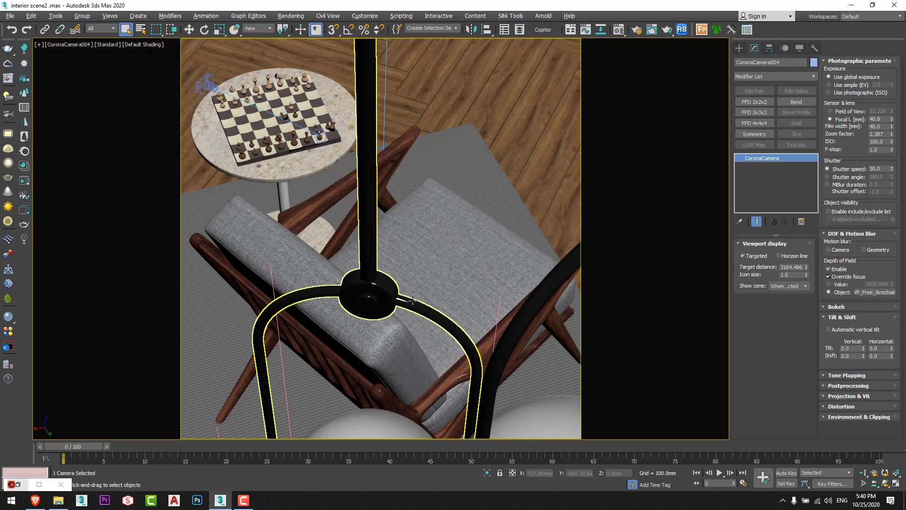
# Switch the viewport from CoronaCamera004 to another scene camera
pyautogui.click(425, 268)
pyautogui.press('c')
pyautogui.doubleClick(428, 183)
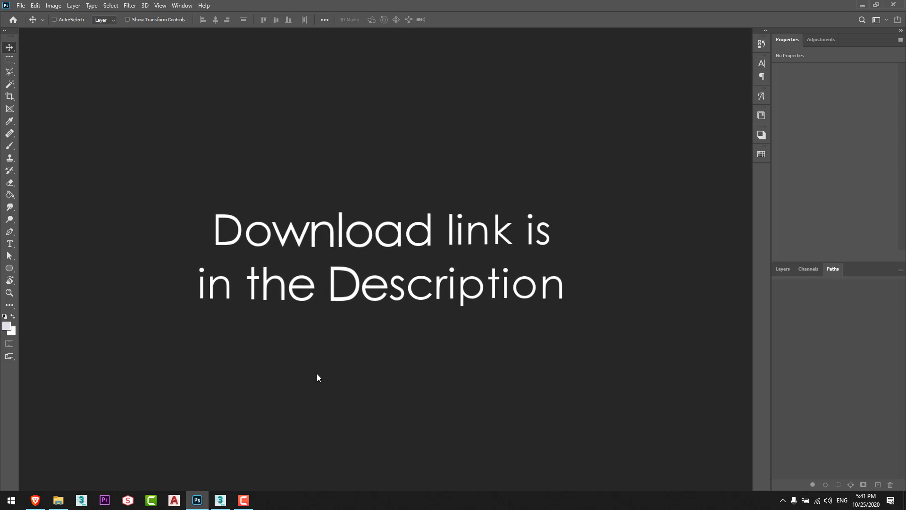
# Open 1.png from the Render folder in Photoshop and place 1_CMasking_ID.png over it as a layer
pyautogui.hotkey('alt', 'Tab')
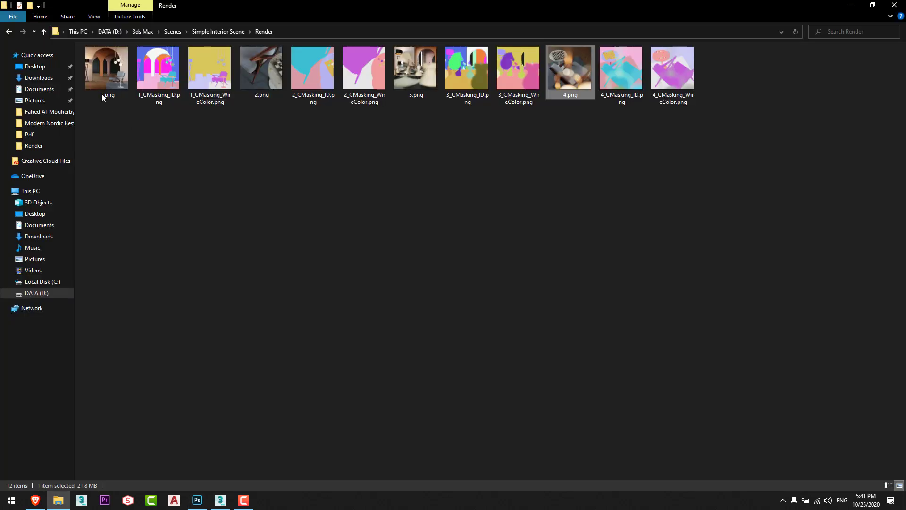
pyautogui.moveTo(101, 91); pyautogui.dragTo(320, 307)
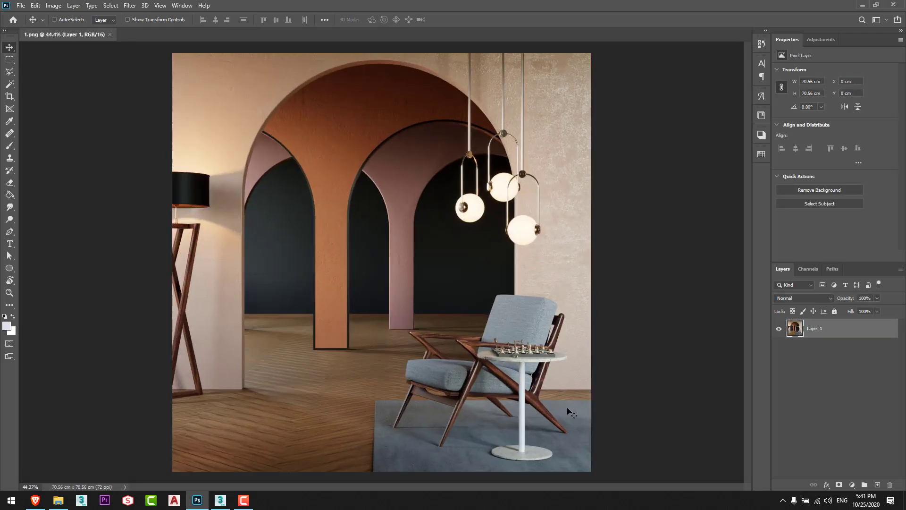
pyautogui.hotkey('alt', 'Tab')
pyautogui.moveTo(159, 71); pyautogui.dragTo(466, 336)
pyautogui.hotkey('alt', 'Tab')
pyautogui.press('Return')
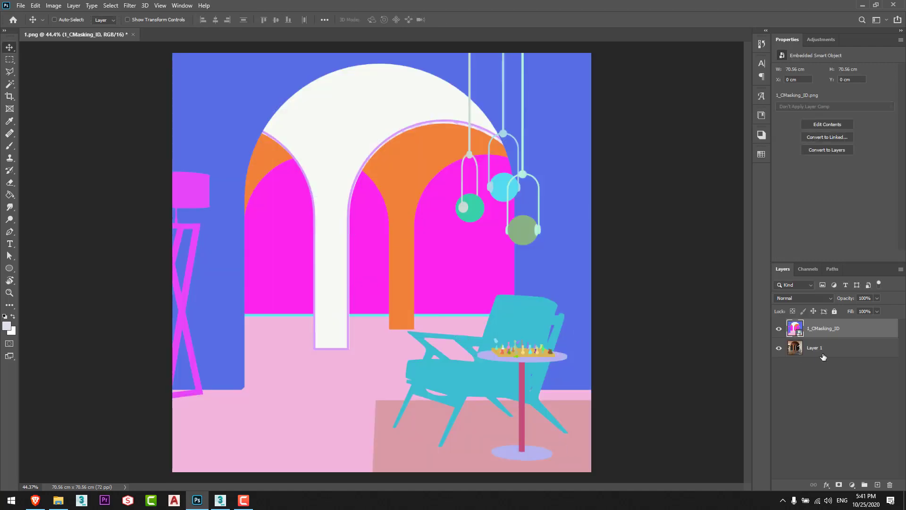
# Duplicate Layer 1 and hide the 1_CMasking_ID layer
pyautogui.click(824, 355)
pyautogui.hotkey('ctrl', 'j')
pyautogui.click(779, 328)
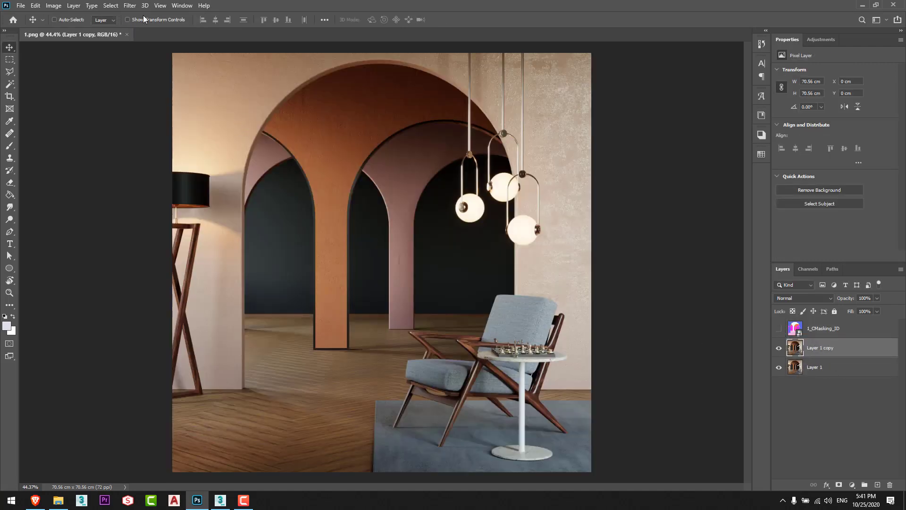
# Apply the Camera Raw filter to Layer 1 copy, adjusting the white balance, exposure, contrast, highlights, shadows, whites and blacks
pyautogui.click(130, 5)
pyautogui.click(156, 65)
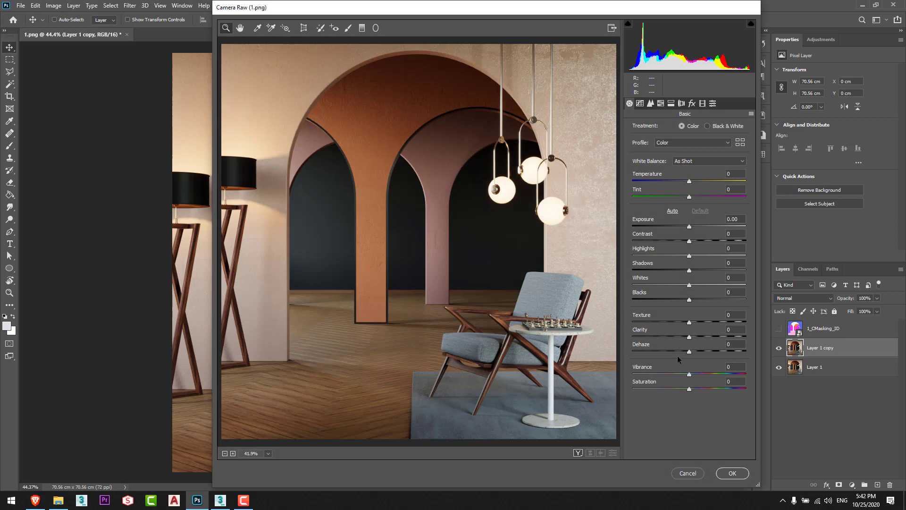
pyautogui.moveTo(689, 182); pyautogui.dragTo(690, 197)
pyautogui.moveTo(689, 226); pyautogui.dragTo(695, 242)
pyautogui.moveTo(689, 256)
pyautogui.mouseDown()
pyautogui.moveTo(704, 255)
pyautogui.moveTo(684, 271)
pyautogui.mouseUp()
pyautogui.moveTo(689, 285); pyautogui.dragTo(707, 299)
pyautogui.click(732, 473)
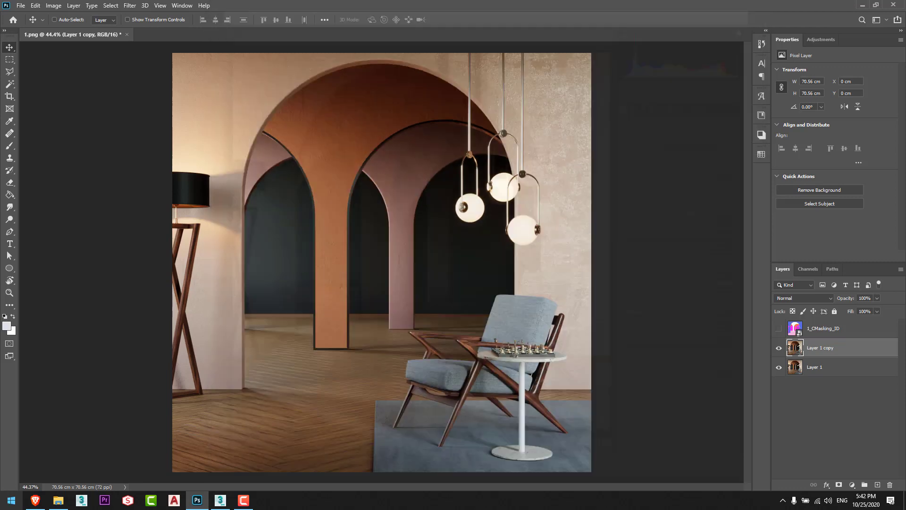
# Toggle the visibility of Layer 1 copy to compare the image before and after the Camera Raw adjustment
pyautogui.click(779, 349)
pyautogui.click(779, 350)
pyautogui.click(779, 351)
pyautogui.click(779, 350)
pyautogui.click(779, 350)
pyautogui.click(779, 351)
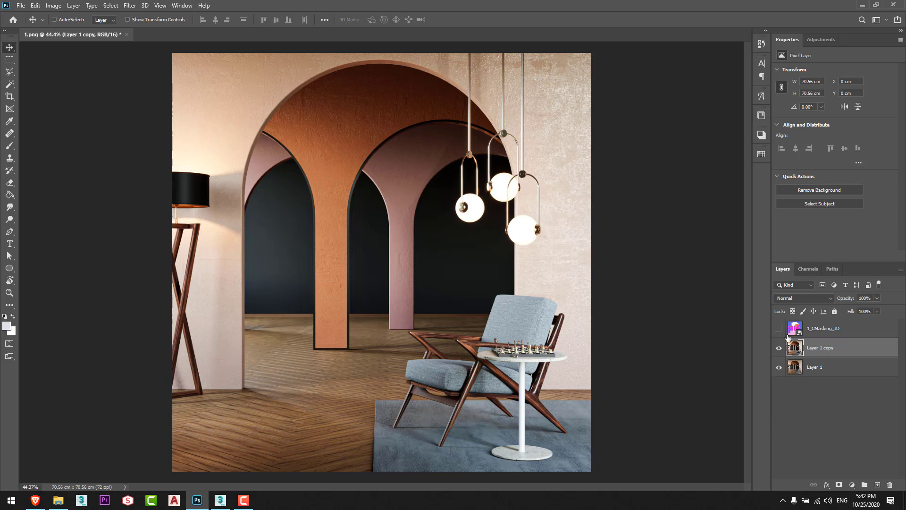
# Add a layer mask to Layer 1 copy and paint out its upper-right corner with a large soft black brush
pyautogui.click(838, 485)
pyautogui.press('b')
pyautogui.keyDown('alt'); pyautogui.moveTo(411, 255); pyautogui.dragTo(420, 255, button='right'); pyautogui.keyUp('alt')
pyautogui.keyDown('alt'); pyautogui.moveTo(522, 62); pyautogui.dragTo(533, 62, button='right'); pyautogui.keyUp('alt')
pyautogui.moveTo(524, 67); pyautogui.dragTo(591, 192)
# Toggle the masked Layer 1 copy repeatedly to compare the graded image with the original render
pyautogui.click(777, 349)
pyautogui.click(777, 349)
pyautogui.click(776, 350)
pyautogui.click(776, 349)
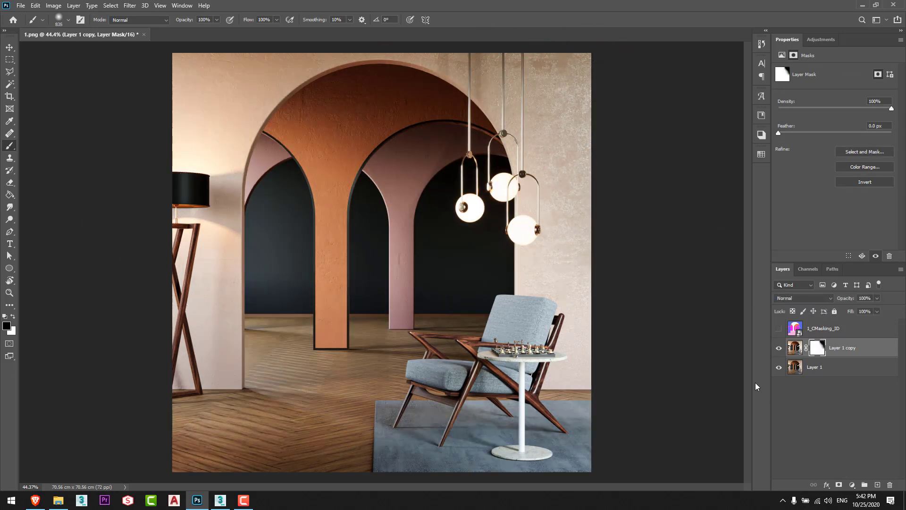
pyautogui.click(777, 350)
pyautogui.click(776, 349)
pyautogui.click(776, 349)
pyautogui.click(776, 350)
pyautogui.click(776, 349)
pyautogui.click(777, 349)
pyautogui.click(776, 352)
pyautogui.click(777, 351)
pyautogui.click(776, 351)
pyautogui.click(776, 352)
# Stamp the visible layers into a new layer and set Camera Raw sharpening to amount 9, radius 1.2 and detail 33
pyautogui.hotkey('ctrl', 'shift', 'alt', 'e')
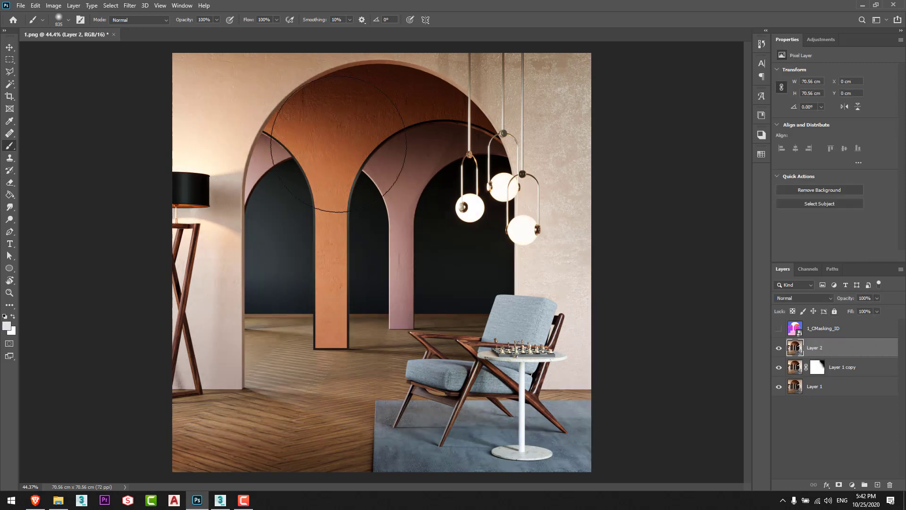
pyautogui.click(130, 5)
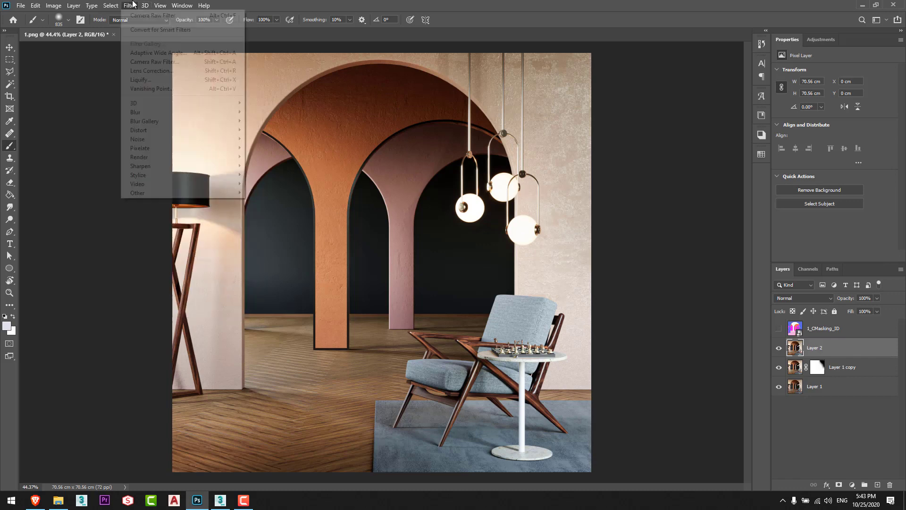
pyautogui.click(152, 62)
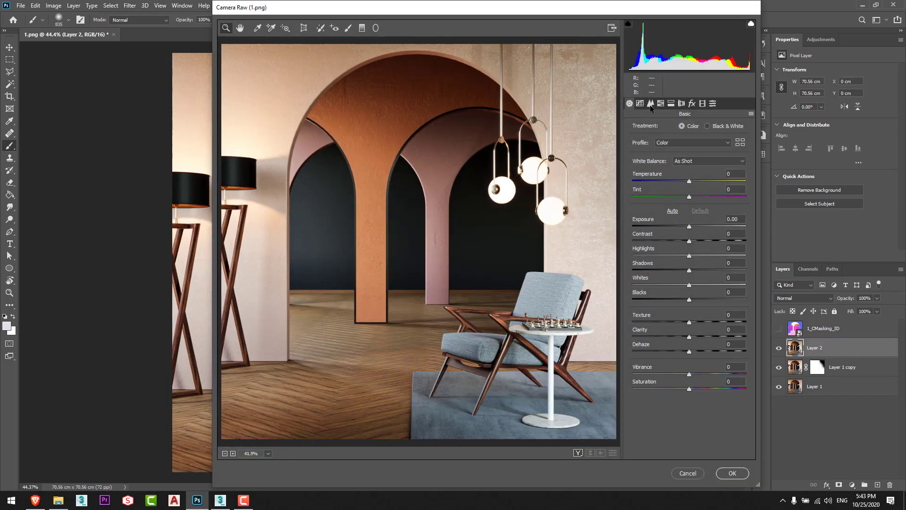
pyautogui.click(650, 104)
pyautogui.moveTo(633, 143); pyautogui.dragTo(670, 173)
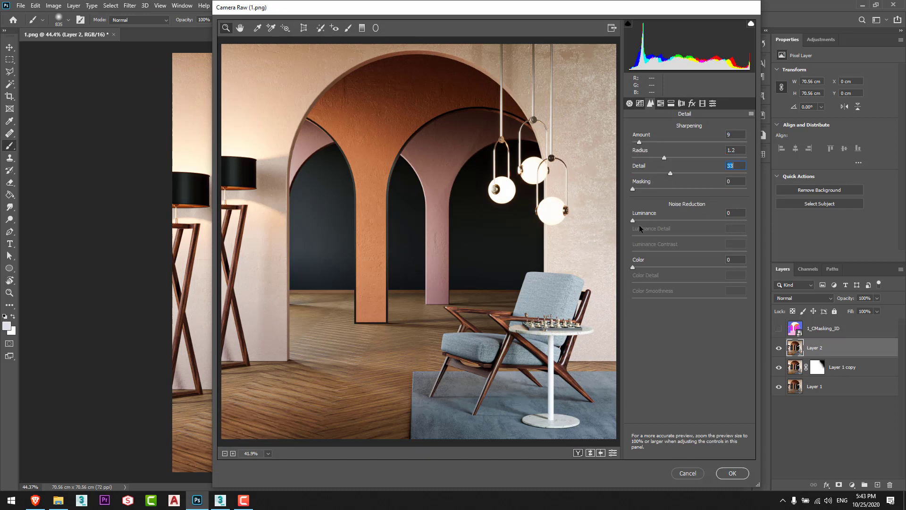
# Set luminance noise reduction to about 10, adjust its luminance detail and contrast, and apply the Camera Raw filter
pyautogui.moveTo(635, 220); pyautogui.dragTo(645, 221)
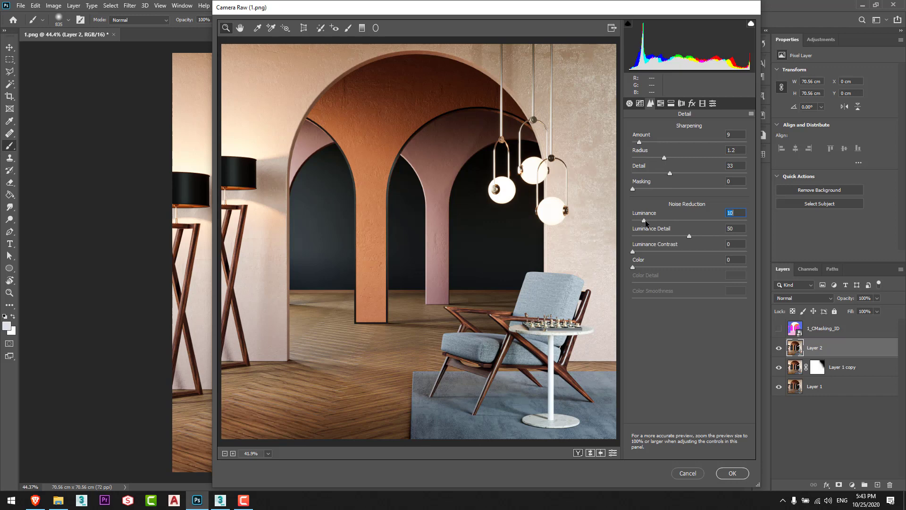
pyautogui.click(693, 236)
pyautogui.moveTo(642, 251); pyautogui.dragTo(643, 251)
pyautogui.moveTo(644, 220); pyautogui.dragTo(646, 221)
pyautogui.click(732, 473)
pyautogui.press('v')
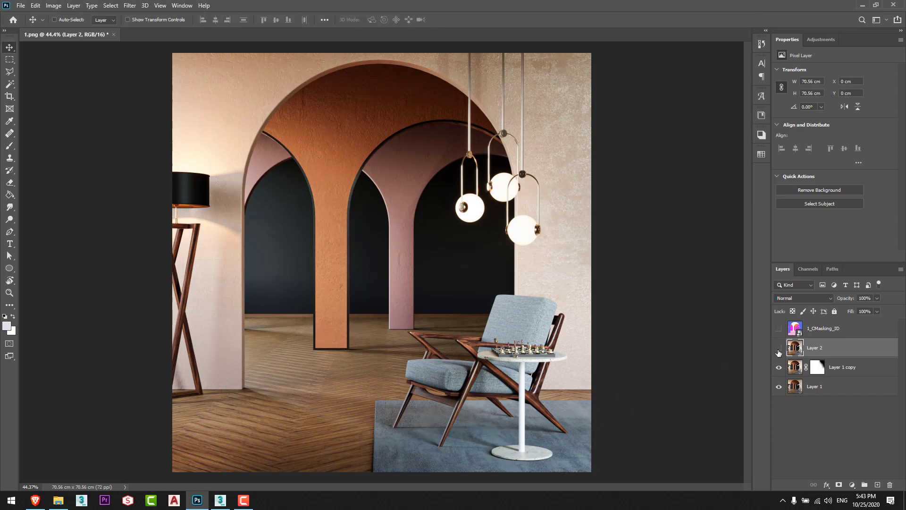
# Compare Layer 2 with the layers below, examining the sharpening and noise reduction on the armchair and chess table
pyautogui.click(779, 348)
pyautogui.keyDown('alt'); pyautogui.scroll(5, 530, 378); pyautogui.keyUp('alt')
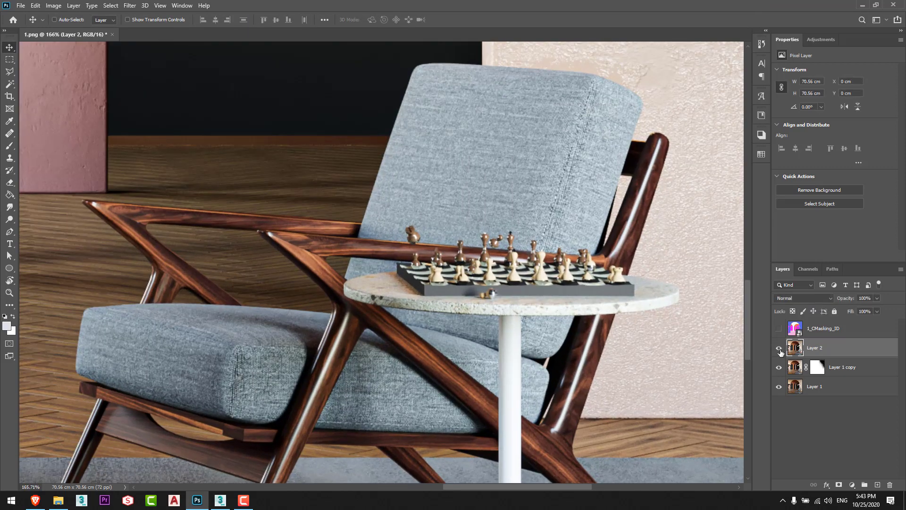
pyautogui.keyDown('alt'); pyautogui.scroll(-3, 645, 322); pyautogui.keyUp('alt')
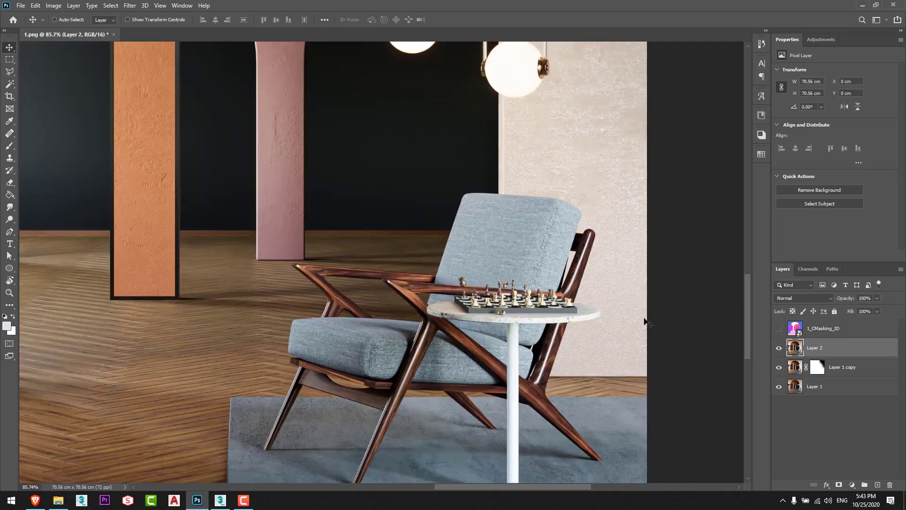
pyautogui.keyDown('alt'); pyautogui.scroll(-3, 645, 322); pyautogui.keyUp('alt')
pyautogui.keyDown('alt'); pyautogui.scroll(1, 696, 400); pyautogui.keyUp('alt')
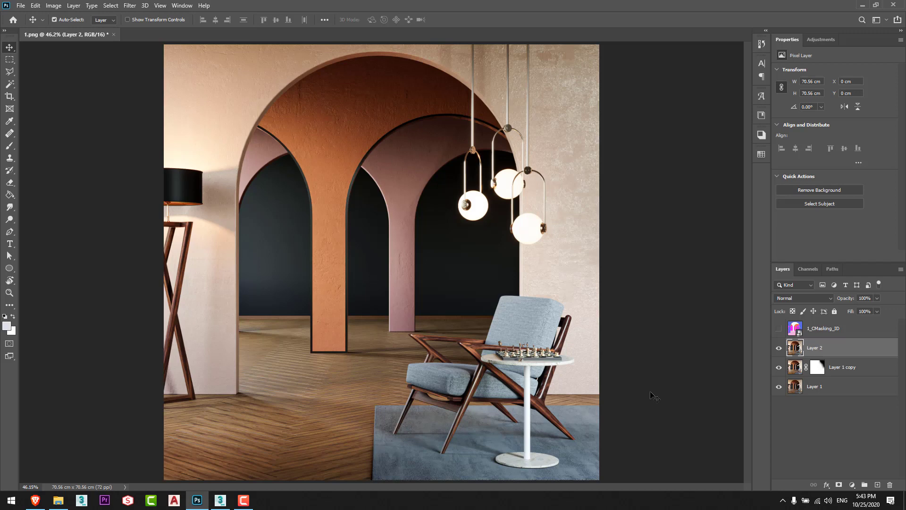
# Save the edited image as a PNG named Final 1 in the Render folder, with the large file size option
pyautogui.hotkey('ctrl', 'shift', 's')
pyautogui.write('Final 1')
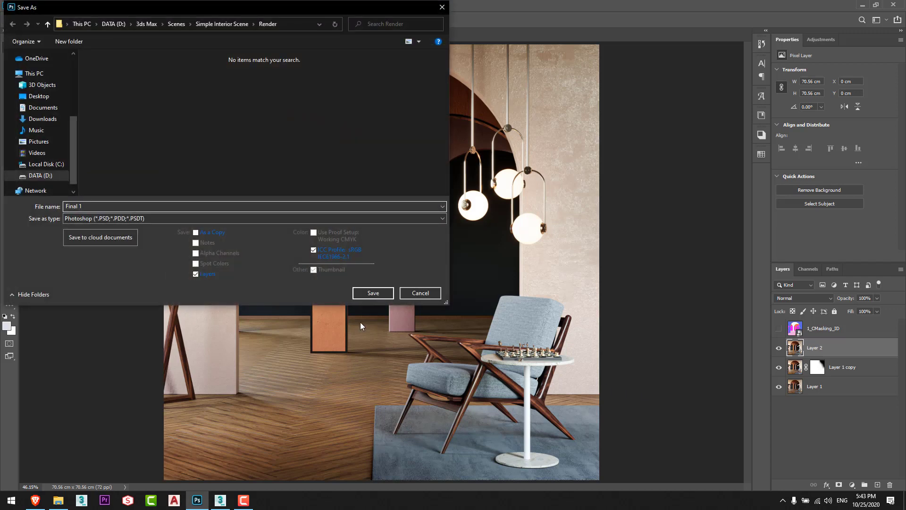
pyautogui.click(137, 218)
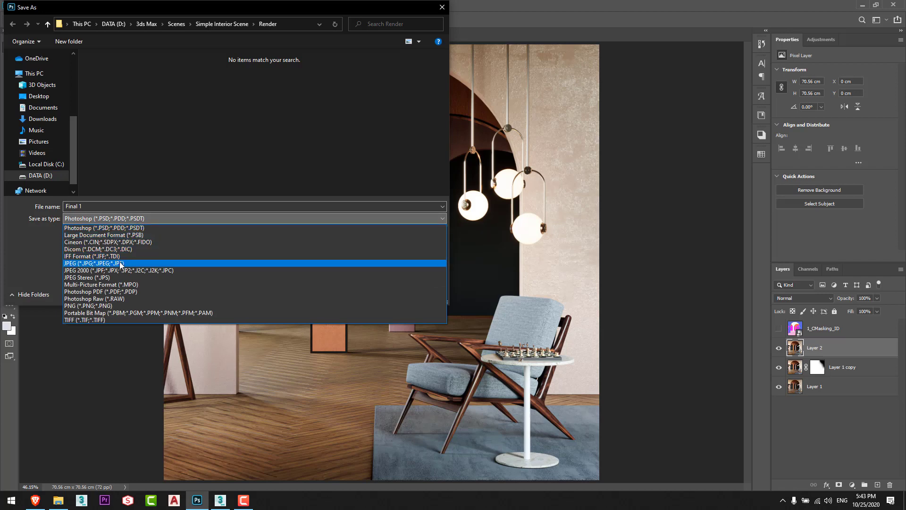
pyautogui.click(121, 264)
pyautogui.click(204, 218)
pyautogui.scroll(-2, 189, 264)
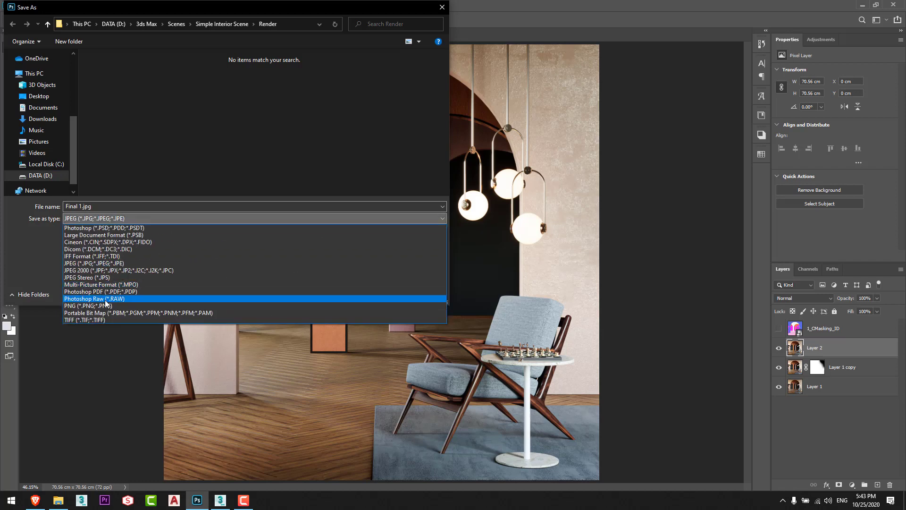
pyautogui.click(142, 300)
pyautogui.click(375, 294)
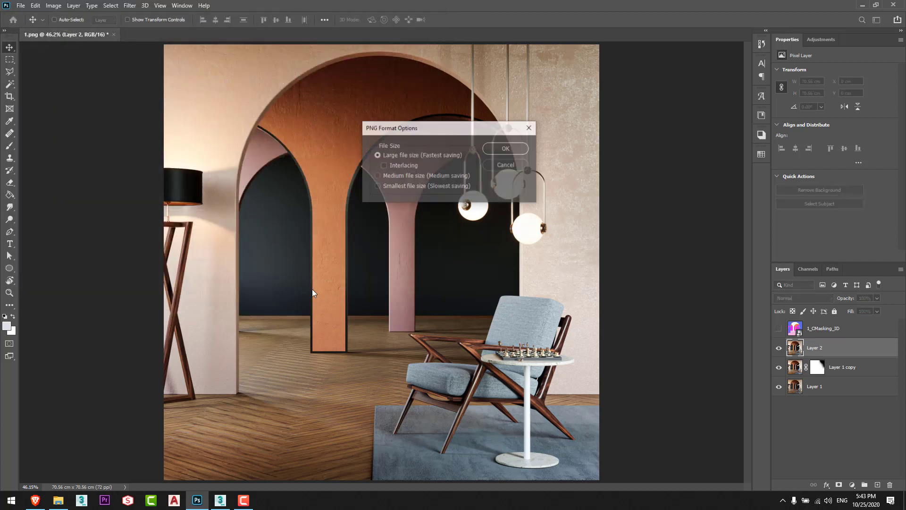
pyautogui.click(509, 149)
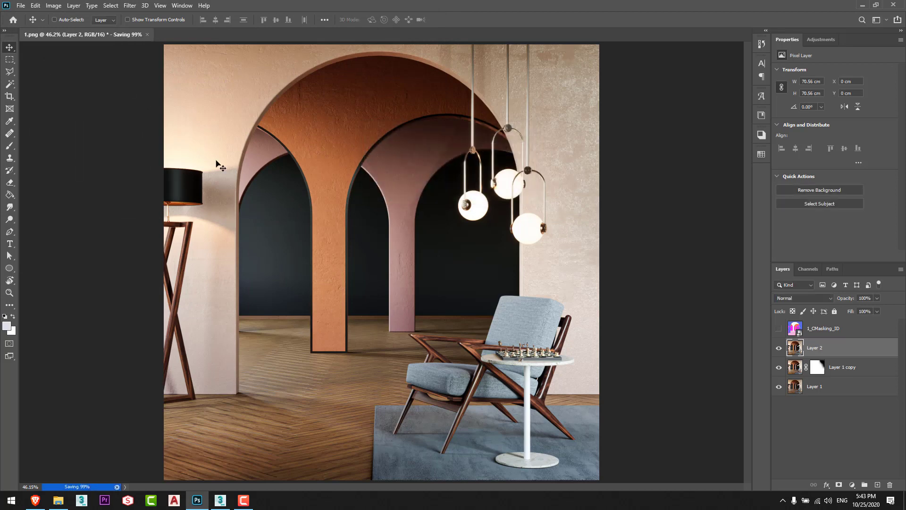
# Close 1.png without saving changes and open 2.png from the Render folder
pyautogui.click(115, 35)
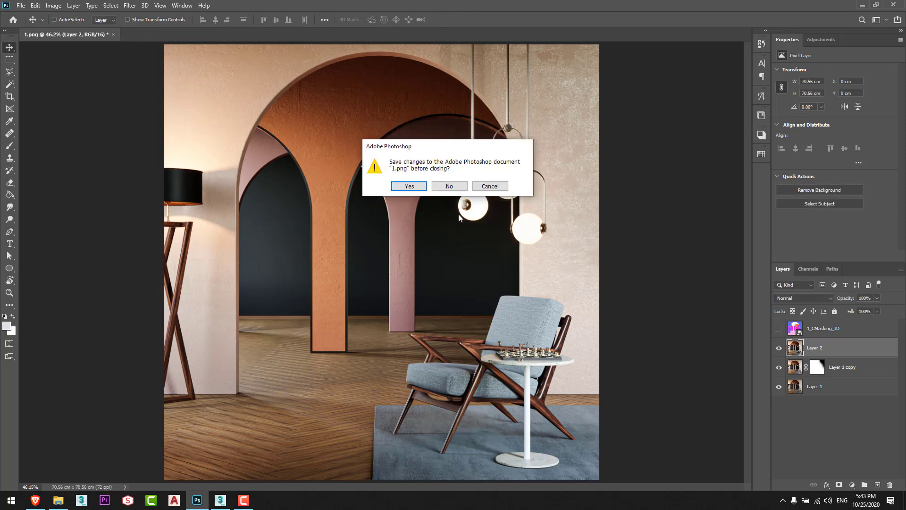
pyautogui.click(451, 186)
pyautogui.hotkey('alt', 'Tab')
pyautogui.moveTo(261, 71); pyautogui.dragTo(316, 248)
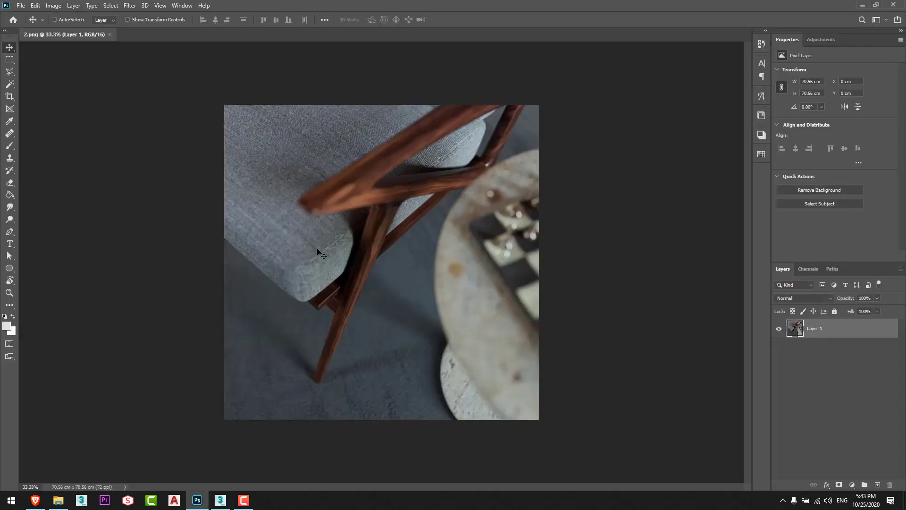
pyautogui.hotkey('ctrl', '+')
# Place 2_CMasking_ID.png over the 2.png render as a layer
pyautogui.hotkey('alt', 'Tab')
pyautogui.moveTo(325, 77); pyautogui.dragTo(452, 284)
pyautogui.hotkey('alt', 'Tab')
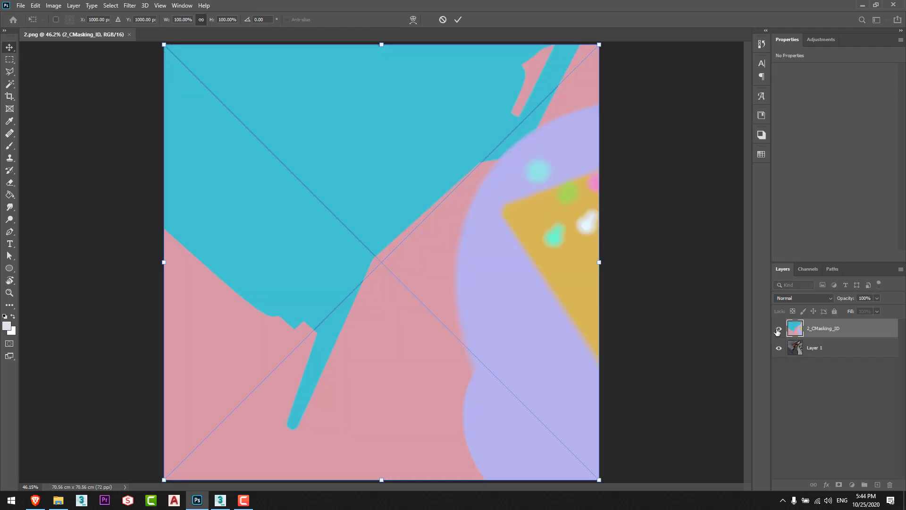
pyautogui.press('Return')
# Duplicate Layer 1, and show and select the 2_CMasking_ID layer above it
pyautogui.click(779, 329)
pyautogui.click(814, 348)
pyautogui.hotkey('ctrl', 'j')
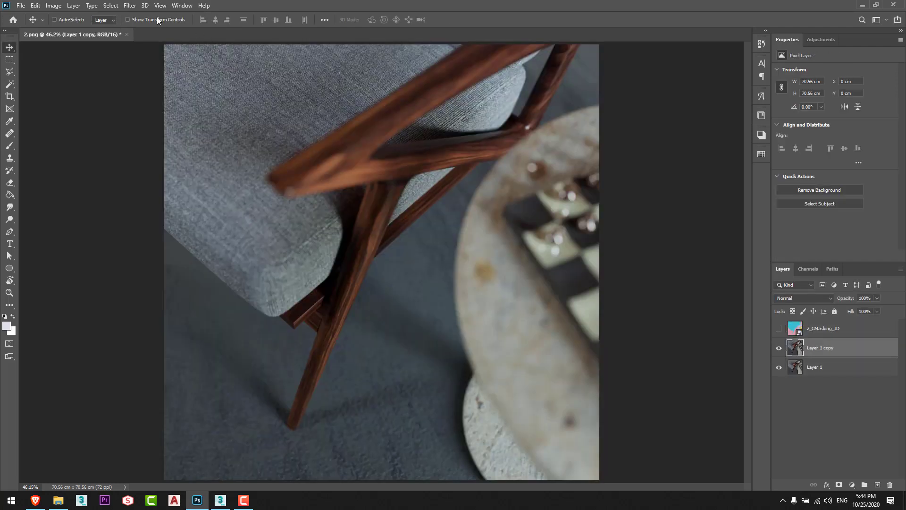
pyautogui.click(779, 332)
pyautogui.click(821, 329)
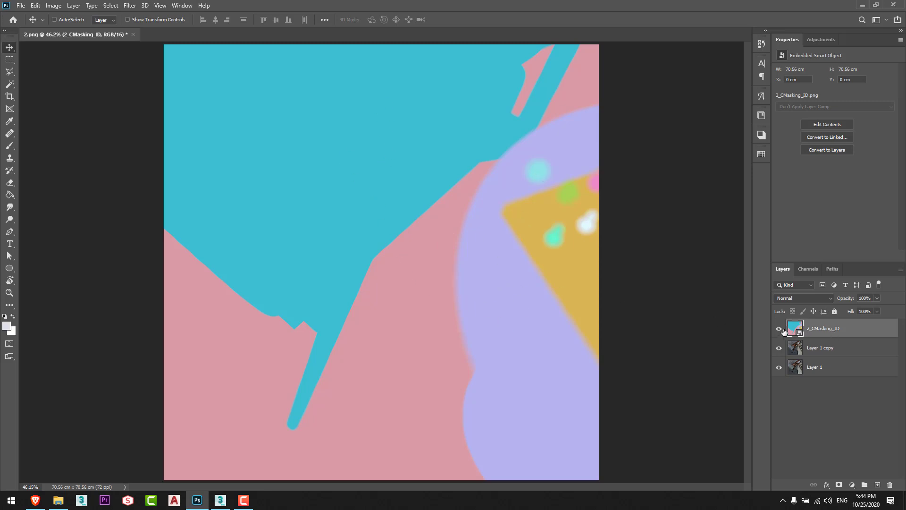
# Check the 2_CMasking_ID layer against the render, hide it, and select Layer 1 copy
pyautogui.click(779, 328)
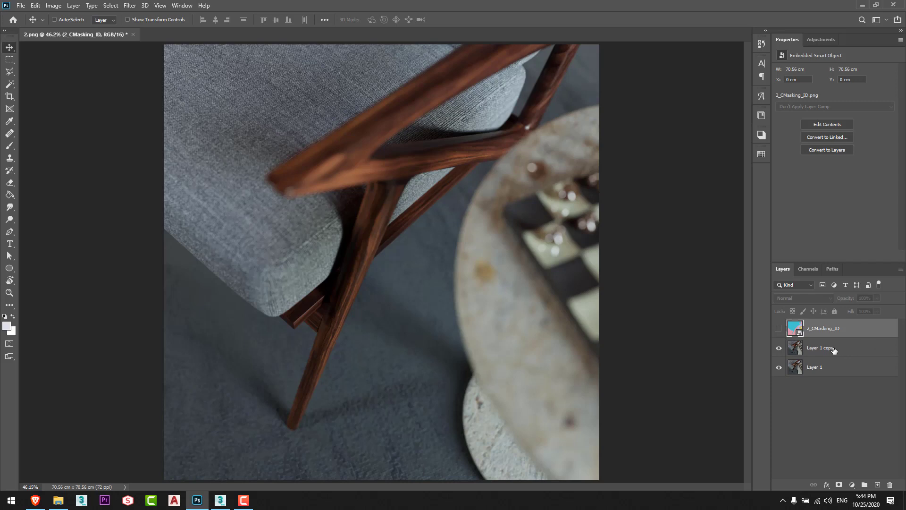
pyautogui.click(779, 329)
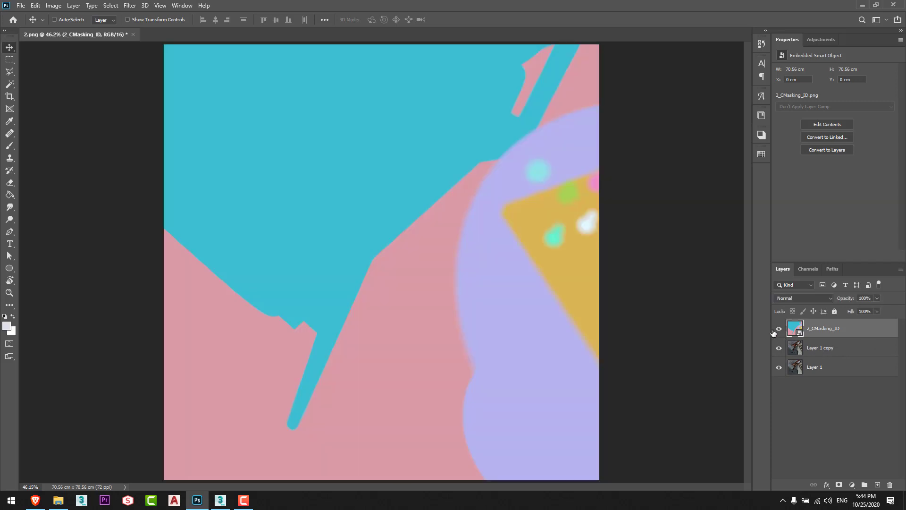
pyautogui.click(779, 329)
pyautogui.click(824, 347)
# Apply Camera Raw to Layer 1 copy: temperature +3, tint +3, exposure +0.50, contrast +16, highlights +10, shadows +20, whites +7, blacks -13, texture +21, clarity +15
pyautogui.click(130, 5)
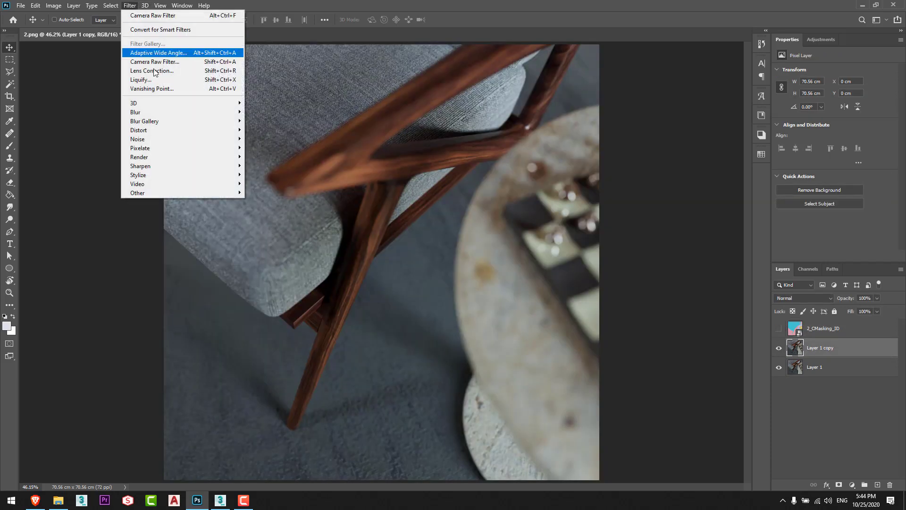
pyautogui.click(154, 70)
pyautogui.press('Return')
pyautogui.hotkey('alt', 't')
pyautogui.click(154, 61)
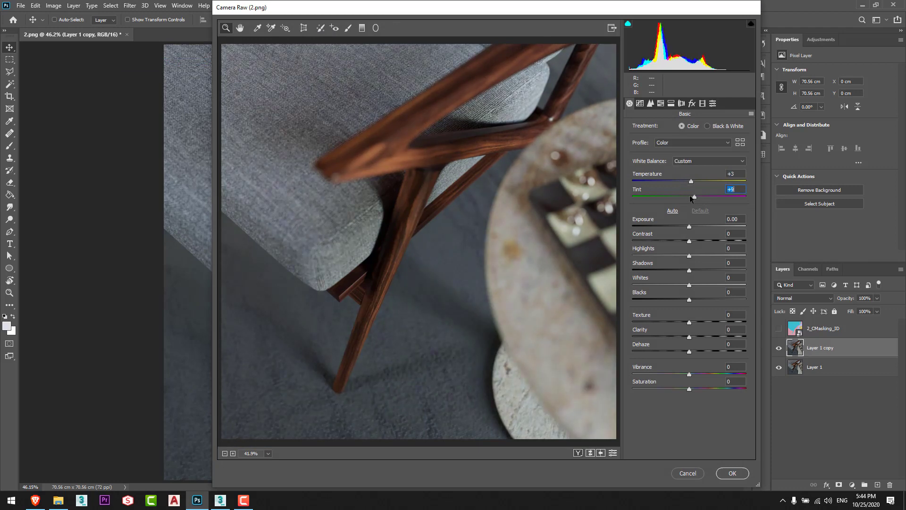
pyautogui.moveTo(689, 227); pyautogui.dragTo(693, 227)
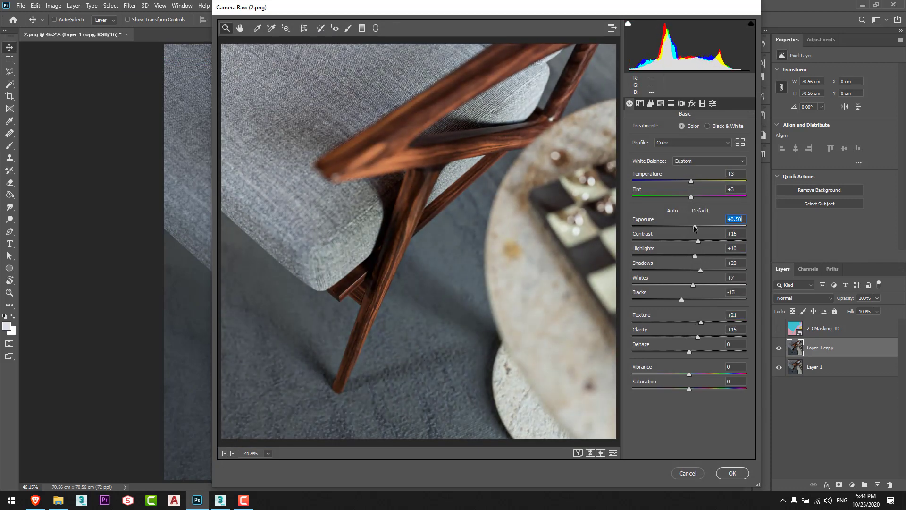
pyautogui.click(723, 477)
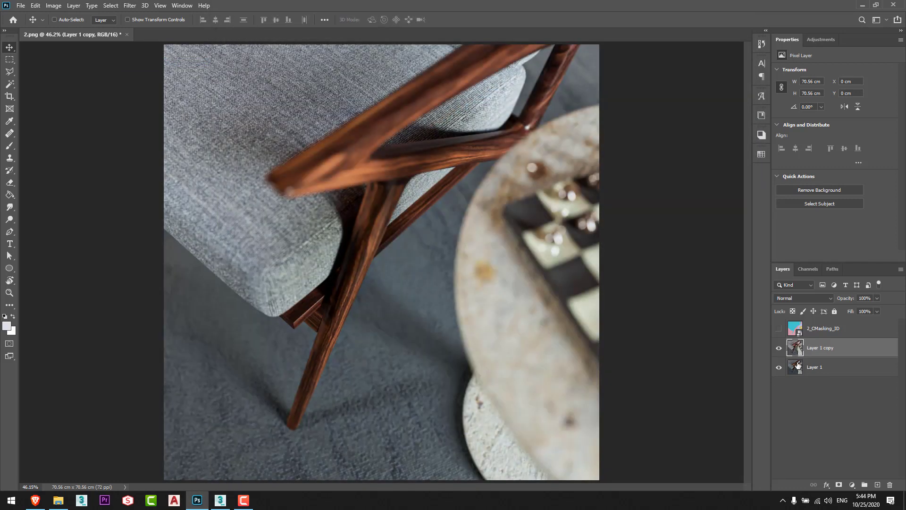
# Compare the image with and without the Camera Raw edit on Layer 1 copy, examining the wooden armrest and fabric up close
pyautogui.click(779, 348)
pyautogui.click(778, 349)
pyautogui.click(778, 349)
pyautogui.click(778, 348)
pyautogui.click(778, 348)
pyautogui.click(778, 349)
pyautogui.keyDown('alt'); pyautogui.scroll(5, 315, 147); pyautogui.keyUp('alt')
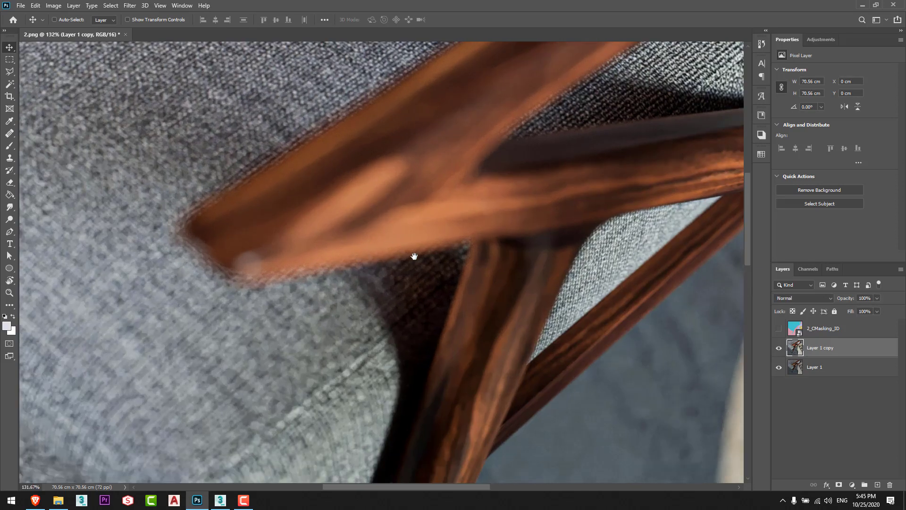
pyautogui.keyDown('alt'); pyautogui.scroll(-3, 444, 224); pyautogui.keyUp('alt')
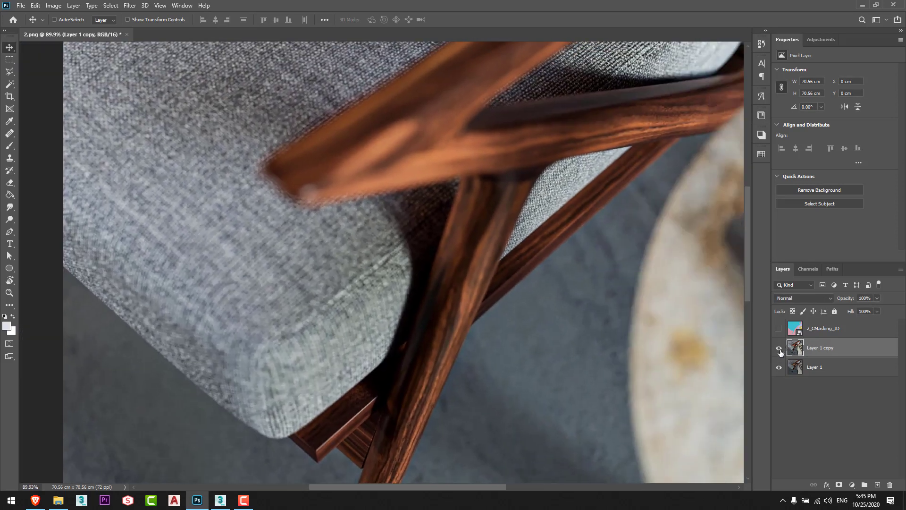
pyautogui.click(780, 350)
pyautogui.click(779, 350)
pyautogui.click(779, 350)
pyautogui.click(779, 350)
pyautogui.click(779, 350)
pyautogui.click(779, 349)
pyautogui.keyDown('alt'); pyautogui.scroll(-5, 434, 259); pyautogui.keyUp('alt')
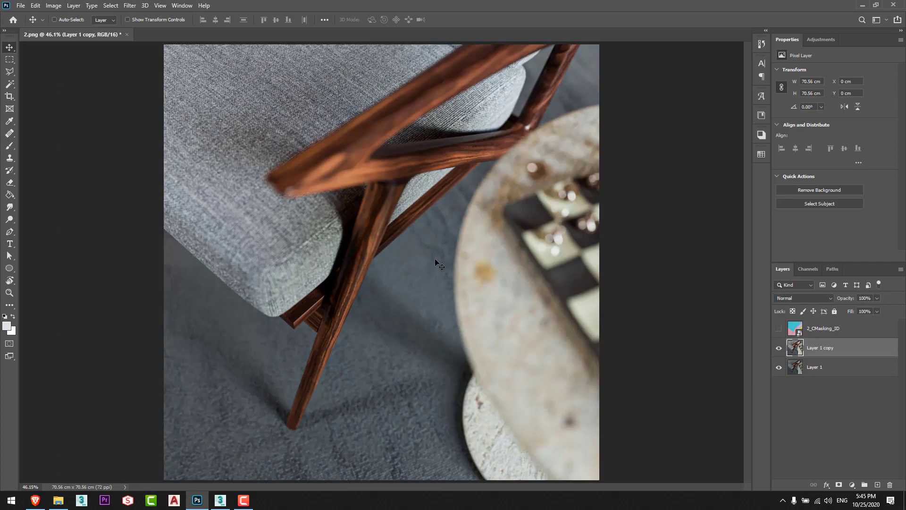
# Set the opacity of Layer 1 copy to 75%
pyautogui.click(865, 299)
pyautogui.write('75')
pyautogui.press('Return')
# Compare the render with and without Layer 1 copy at its reduced opacity
pyautogui.click(775, 350)
pyautogui.click(775, 350)
pyautogui.click(776, 350)
pyautogui.click(776, 351)
pyautogui.click(777, 351)
pyautogui.click(777, 352)
pyautogui.click(776, 351)
pyautogui.click(776, 351)
pyautogui.click(777, 352)
pyautogui.click(777, 351)
pyautogui.click(777, 351)
pyautogui.click(777, 351)
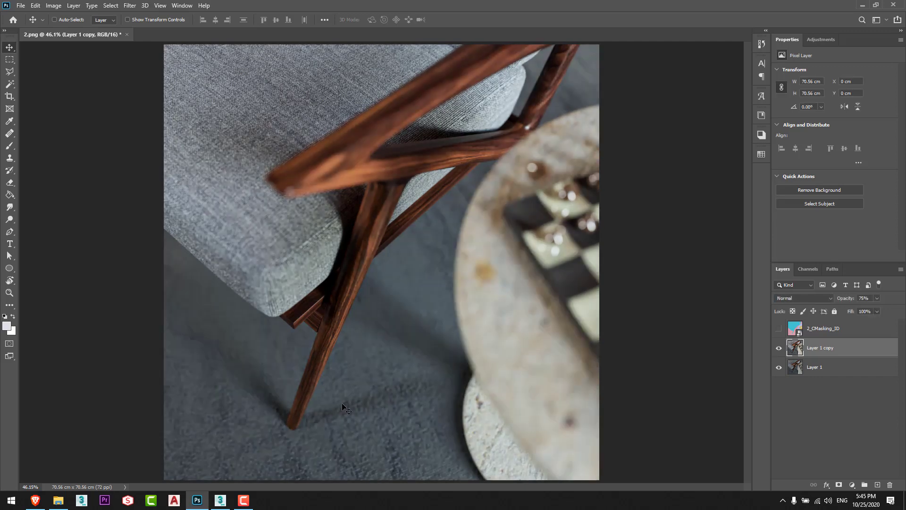
# Stamp the visible layers into a new layer and apply Camera Raw sharpening 10, radius 1.1, detail 34, and luminance noise reduction 11, detail 53, contrast 6
pyautogui.hotkey('ctrl', 'shift', 'alt', 'e')
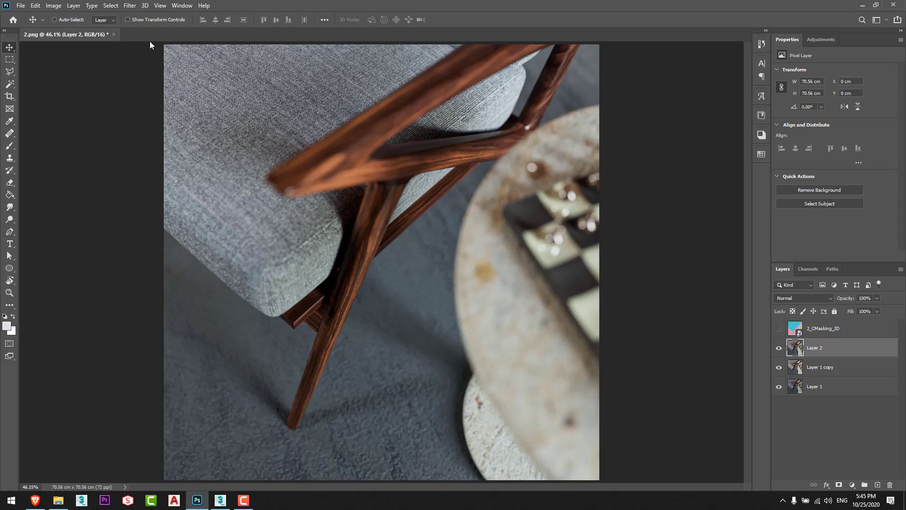
pyautogui.click(129, 7)
pyautogui.click(178, 61)
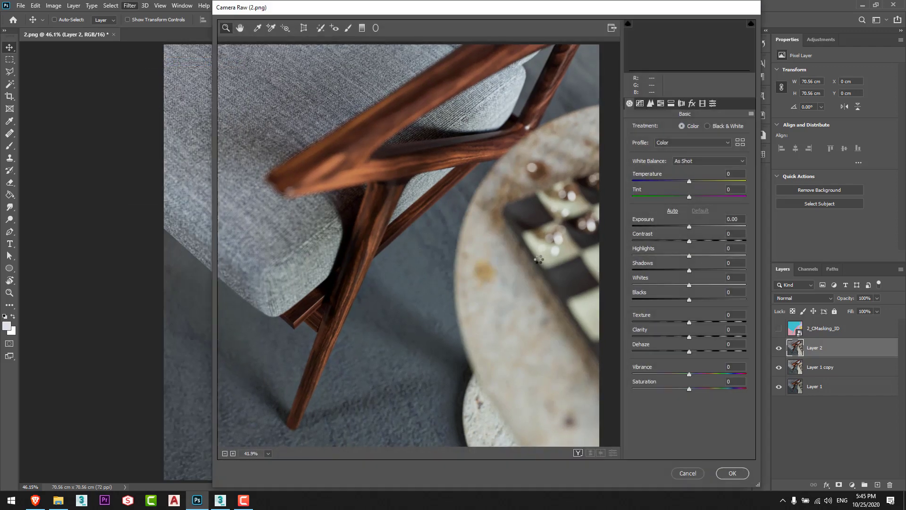
pyautogui.click(651, 103)
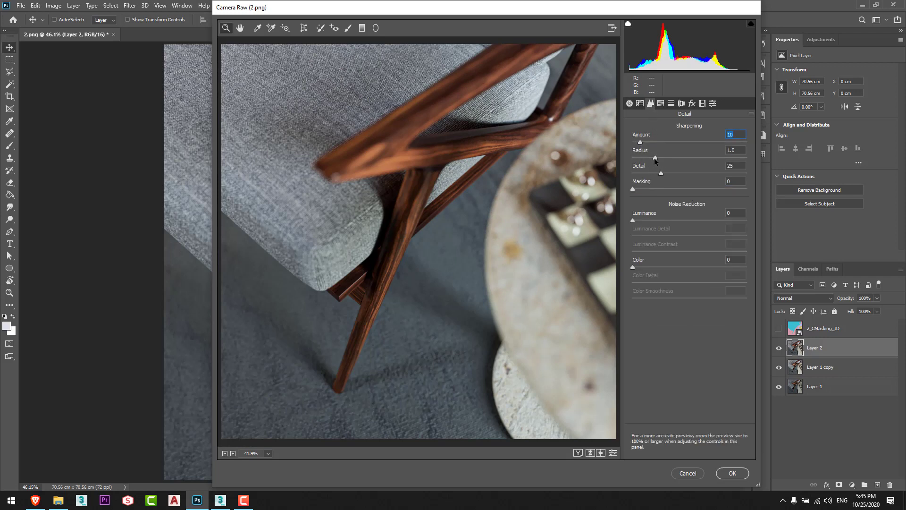
pyautogui.moveTo(654, 158); pyautogui.dragTo(671, 173)
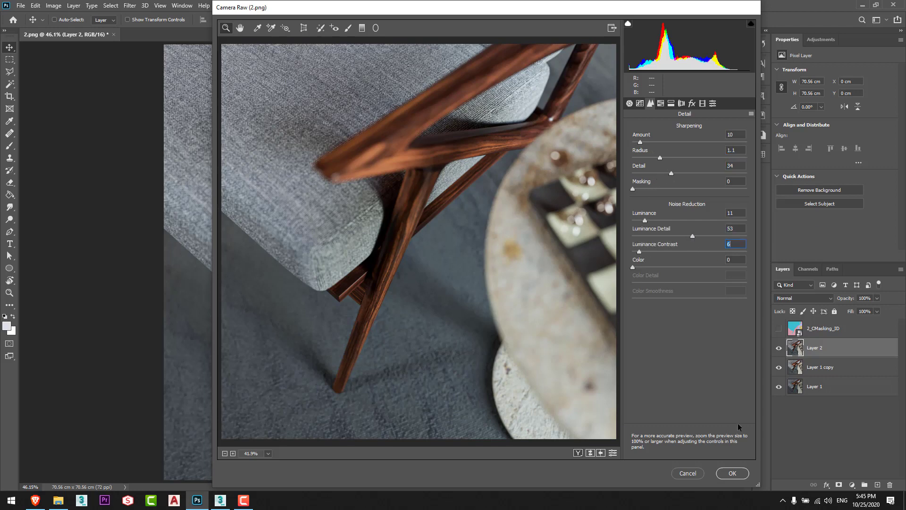
pyautogui.click(732, 473)
# Examine the sharpened chair up close and compare the edited image with the original Layer 1 shown on its own
pyautogui.keyDown('alt'); pyautogui.scroll(2, 301, 316); pyautogui.keyUp('alt')
pyautogui.keyDown('alt'); pyautogui.scroll(5, 300, 317); pyautogui.keyUp('alt')
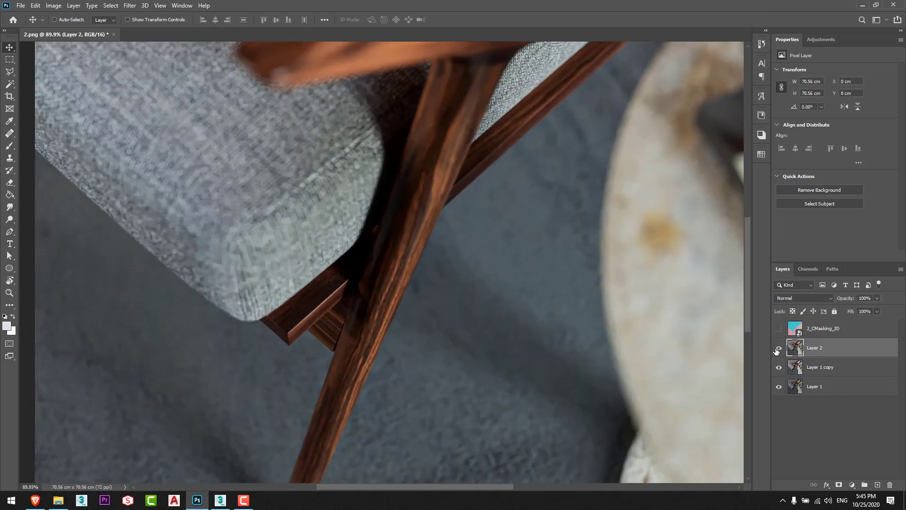
pyautogui.keyDown('alt'); pyautogui.scroll(-7, 358, 285); pyautogui.keyUp('alt')
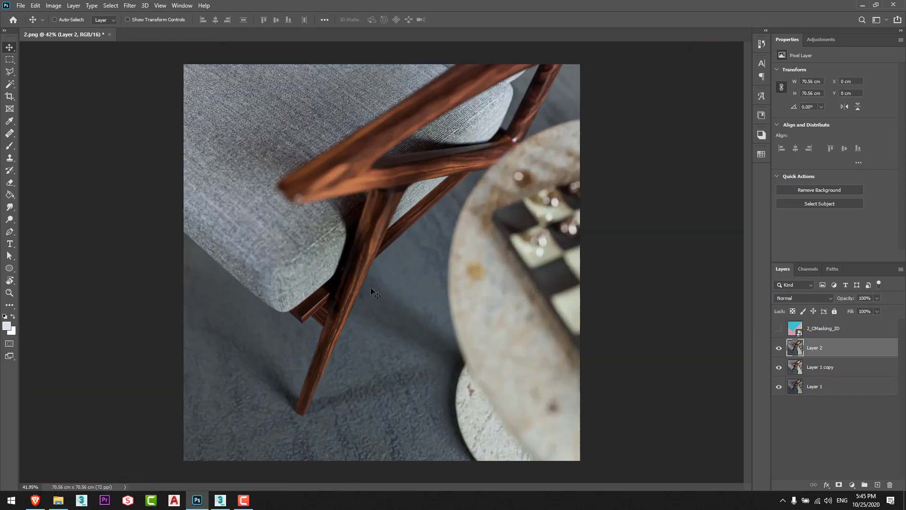
pyautogui.press('ctrl')
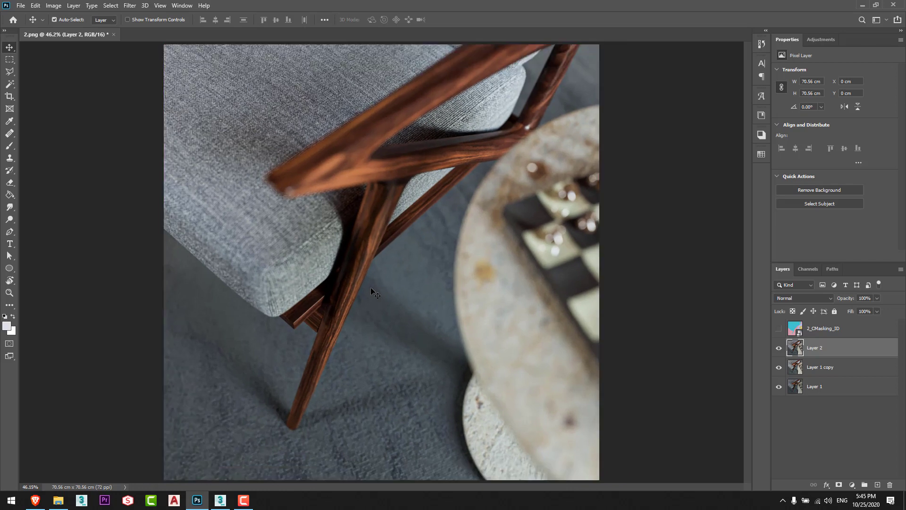
pyautogui.keyDown('alt'); pyautogui.click(779, 386); pyautogui.keyUp('alt')
pyautogui.keyDown('alt'); pyautogui.click(779, 386); pyautogui.keyUp('alt')
pyautogui.keyDown('alt'); pyautogui.click(779, 387); pyautogui.keyUp('alt')
pyautogui.keyDown('alt'); pyautogui.click(778, 386); pyautogui.keyUp('alt')
pyautogui.keyDown('alt'); pyautogui.click(779, 386); pyautogui.keyUp('alt')
pyautogui.keyDown('alt'); pyautogui.click(779, 389); pyautogui.keyUp('alt')
pyautogui.keyDown('alt'); pyautogui.click(779, 388); pyautogui.keyUp('alt')
pyautogui.keyDown('alt'); pyautogui.click(779, 388); pyautogui.keyUp('alt')
pyautogui.keyDown('alt'); pyautogui.click(778, 388); pyautogui.keyUp('alt')
pyautogui.keyDown('alt'); pyautogui.click(779, 388); pyautogui.keyUp('alt')
pyautogui.keyDown('alt'); pyautogui.click(779, 389); pyautogui.keyUp('alt')
pyautogui.keyDown('alt'); pyautogui.click(780, 389); pyautogui.keyUp('alt')
# Save the edited image as a PNG named Final 2 in the Render folder, with the large file size option
pyautogui.hotkey('ctrl', 'shift', 's')
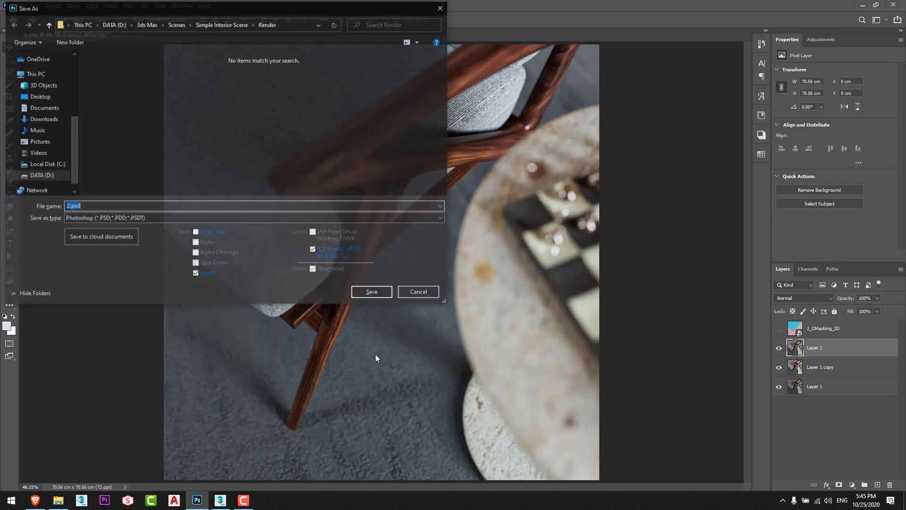
pyautogui.write('Final 2')
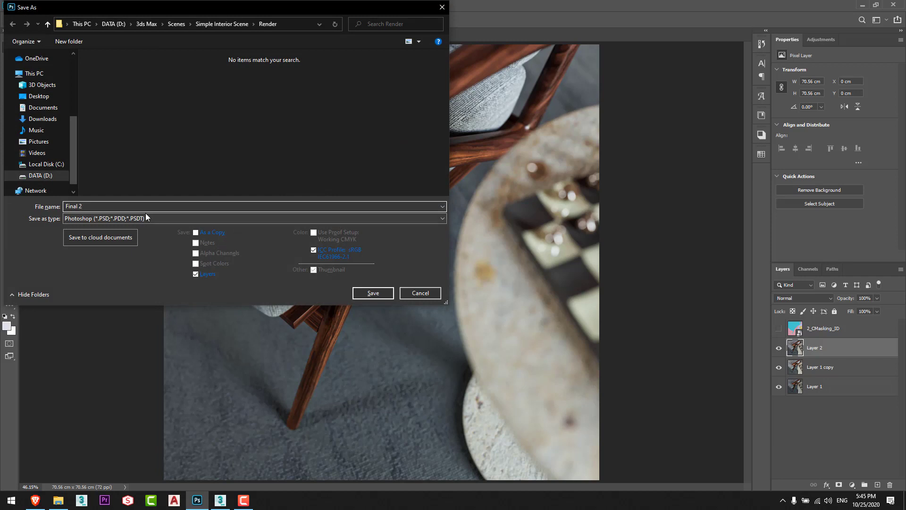
pyautogui.click(143, 218)
pyautogui.click(101, 302)
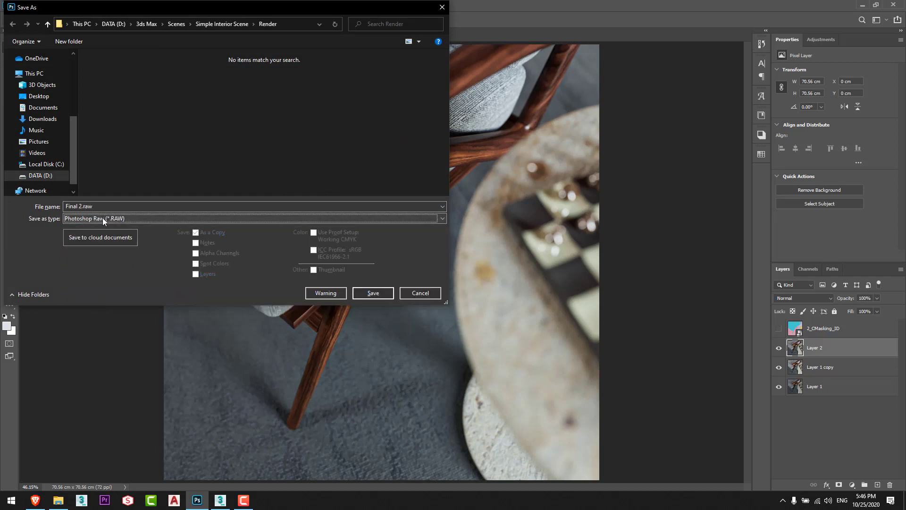
pyautogui.click(104, 218)
pyautogui.click(98, 307)
pyautogui.click(373, 293)
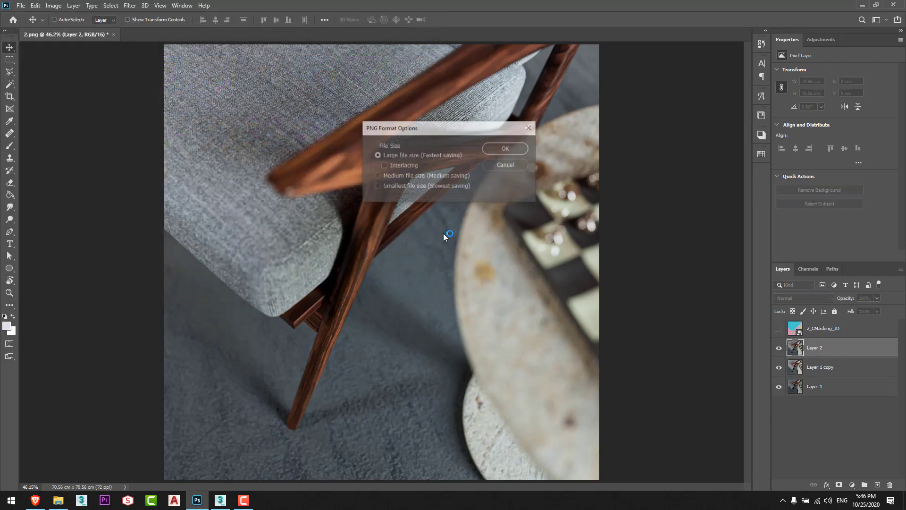
pyautogui.click(513, 144)
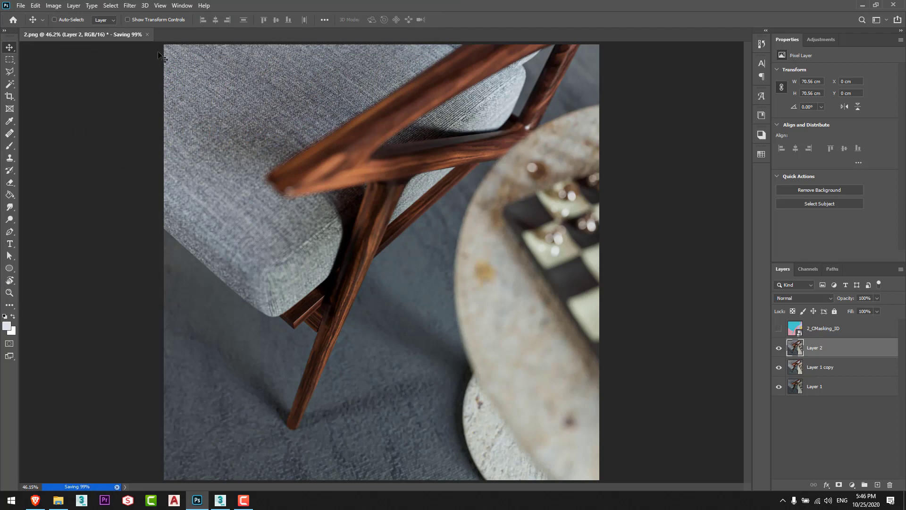
# Close 2.png without saving changes and open 3.png
pyautogui.hotkey('ctrl', 'q')
pyautogui.click(443, 184)
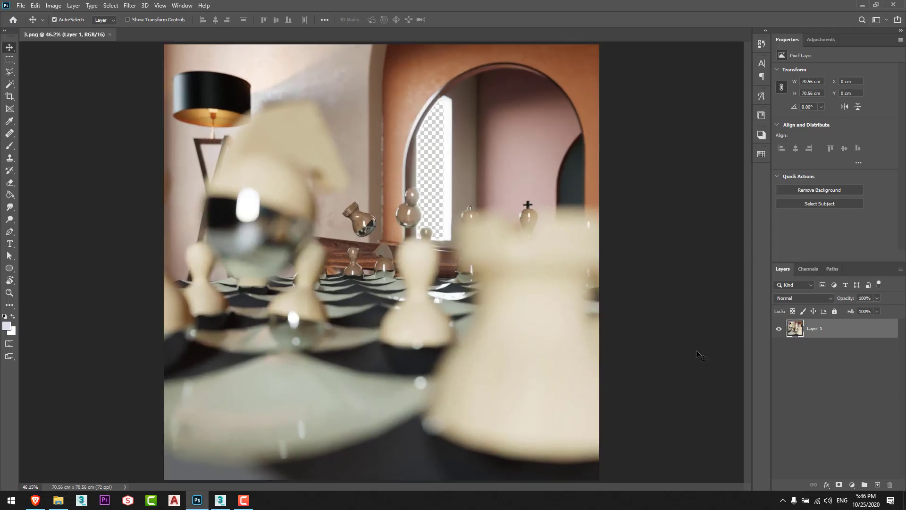
# Create a new layer beneath Layer 1 and fill it with white to back the transparent window
pyautogui.press('ctrl')
pyautogui.keyDown('ctrl'); pyautogui.click(878, 484); pyautogui.keyUp('ctrl')
pyautogui.press('g')
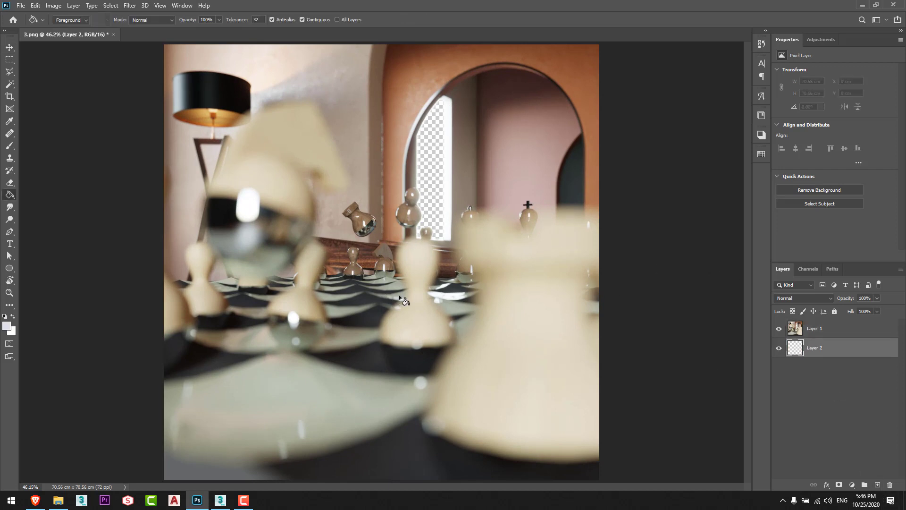
pyautogui.click(422, 221)
pyautogui.press('v')
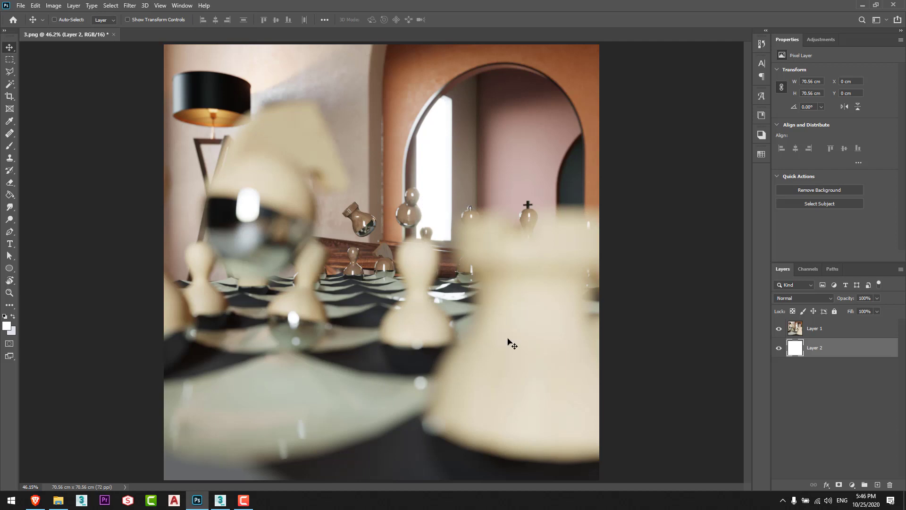
# Duplicate Layer 1 of the chess render and apply Camera Raw tonal adjustments, including whites, to the copy
pyautogui.click(830, 338)
pyautogui.hotkey('ctrl', 'j')
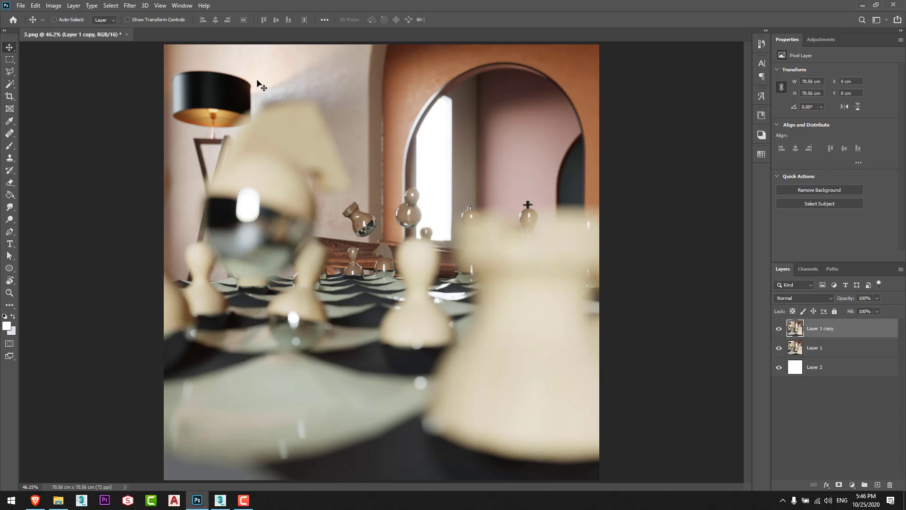
pyautogui.click(130, 5)
pyautogui.click(156, 61)
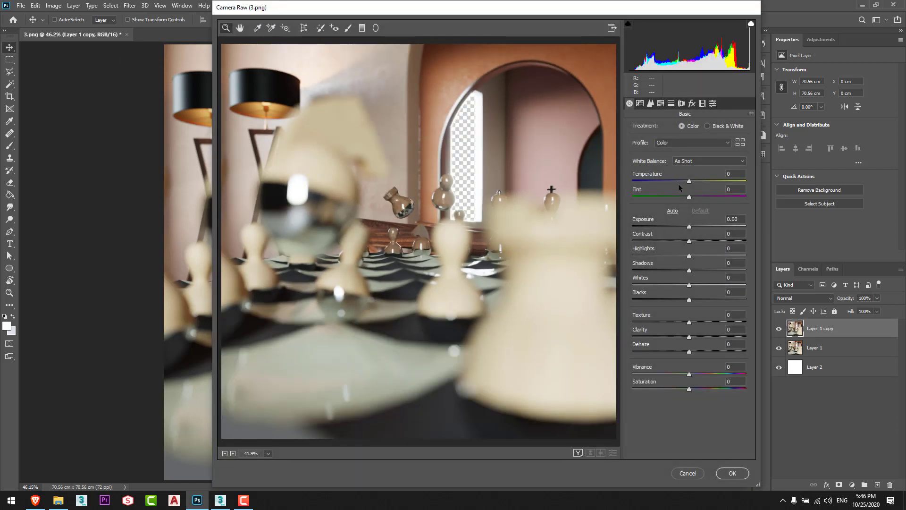
pyautogui.moveTo(690, 284)
pyautogui.mouseDown()
pyautogui.moveTo(700, 285)
pyautogui.moveTo(690, 288)
pyautogui.mouseUp()
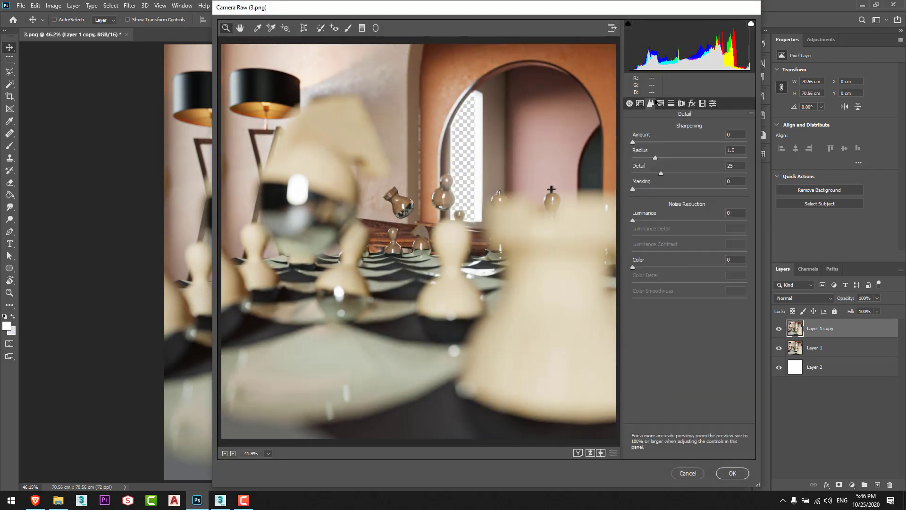
pyautogui.press('Return')
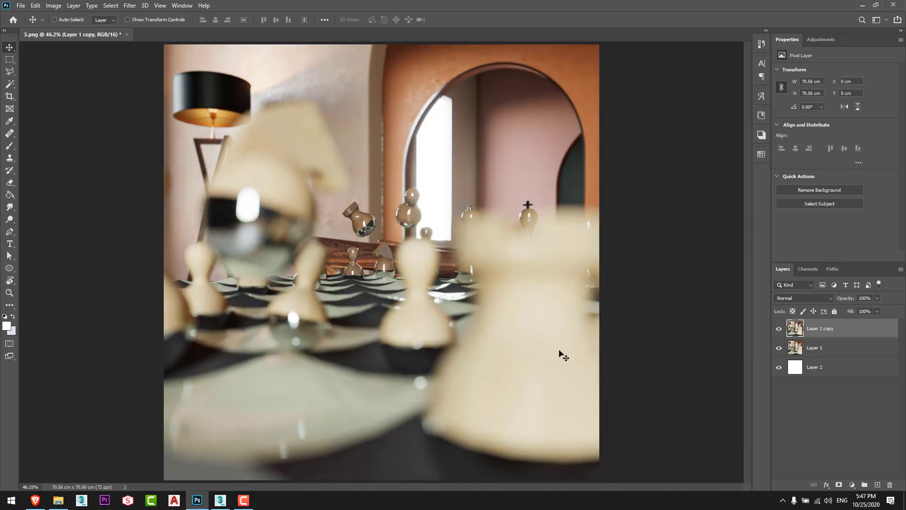
# Compare the chess render with and without the adjusted Layer 1 copy
pyautogui.click(780, 329)
pyautogui.click(780, 329)
pyautogui.click(780, 329)
pyautogui.click(779, 329)
pyautogui.click(779, 329)
pyautogui.click(779, 330)
pyautogui.click(779, 329)
pyautogui.click(779, 329)
# Save the chess render as a PNG named Final 3 in the Render folder
pyautogui.hotkey('ctrl', 'shift', 's')
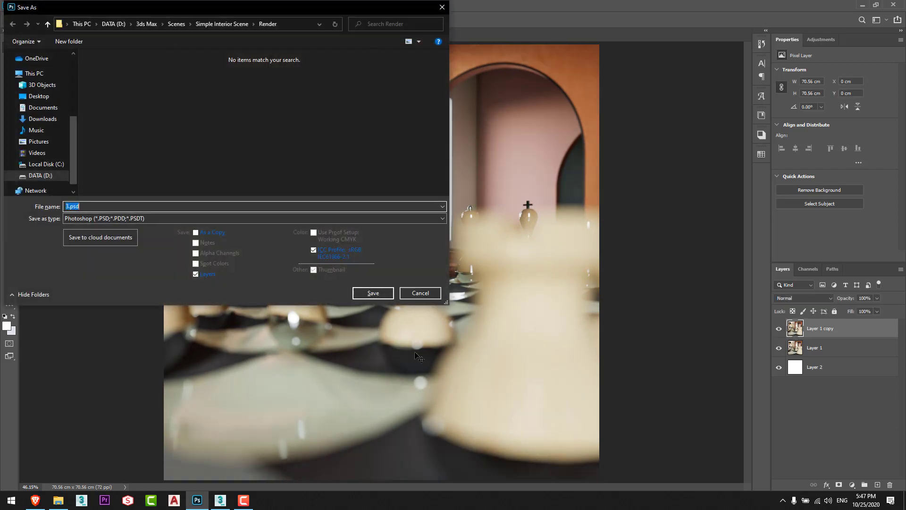
pyautogui.write('Final 3')
pyautogui.click(112, 217)
pyautogui.click(198, 306)
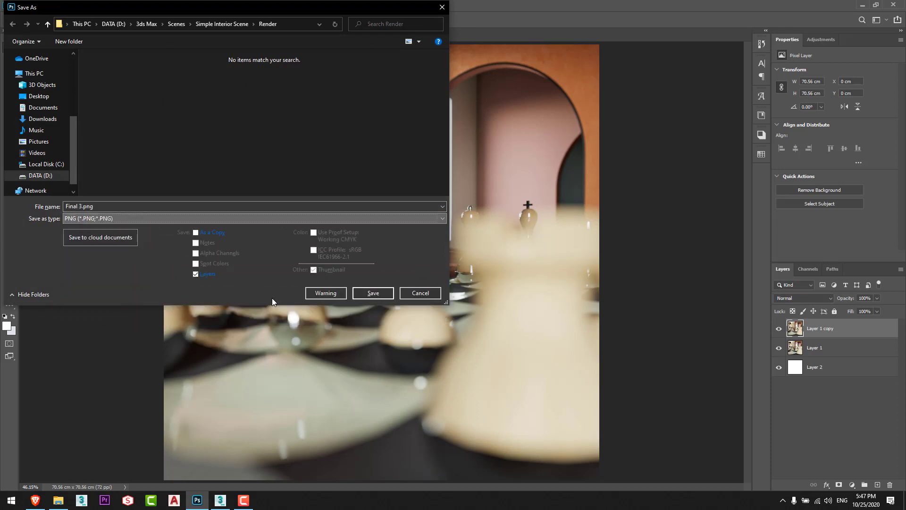
pyautogui.click(367, 293)
pyautogui.click(498, 152)
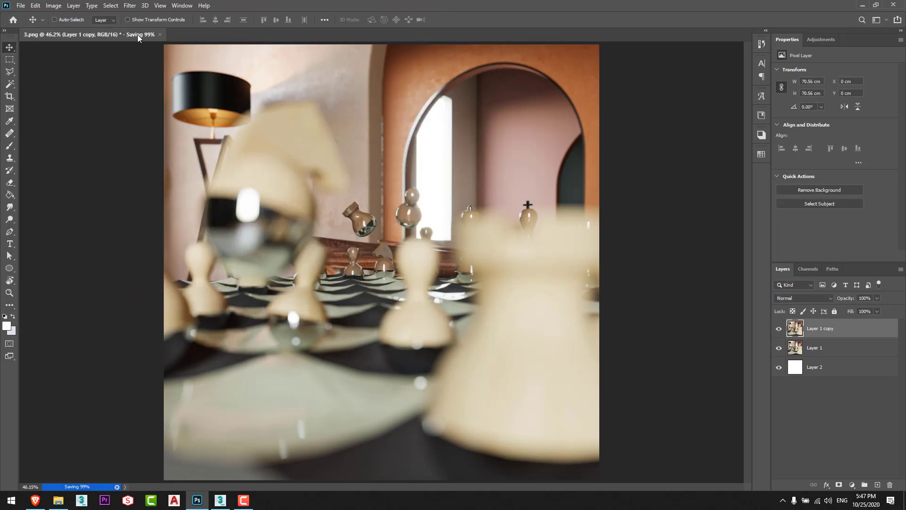
# Close 3.png, open 4.png, and check the files in the Render folder
pyautogui.hotkey('ctrl', 'w')
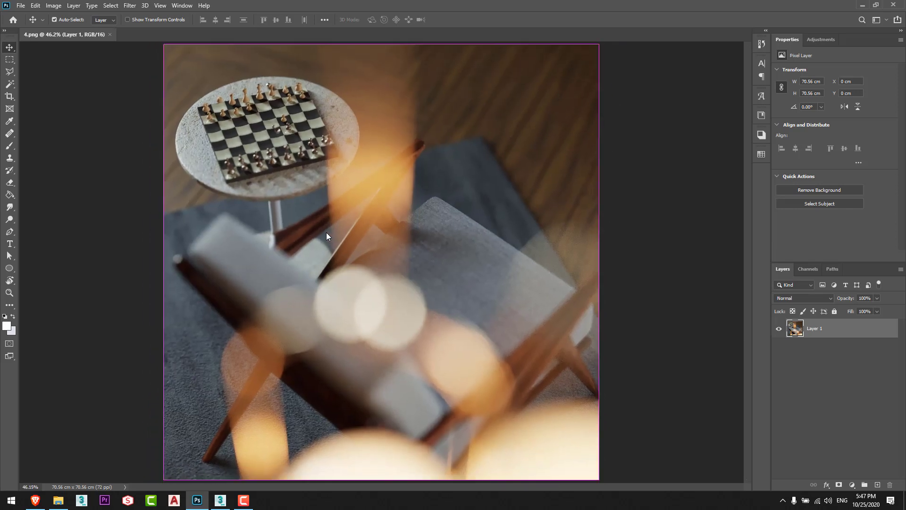
pyautogui.hotkey('alt', 'Tab')
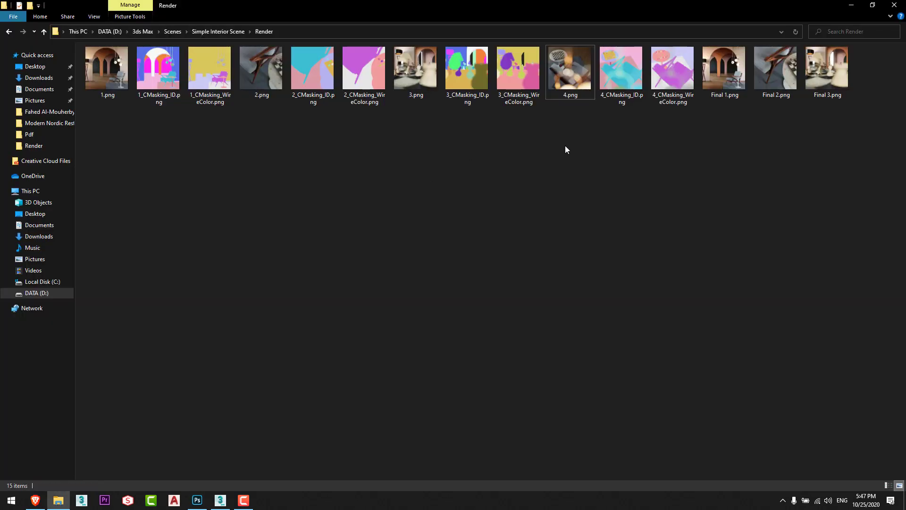
pyautogui.hotkey('alt', 'Tab')
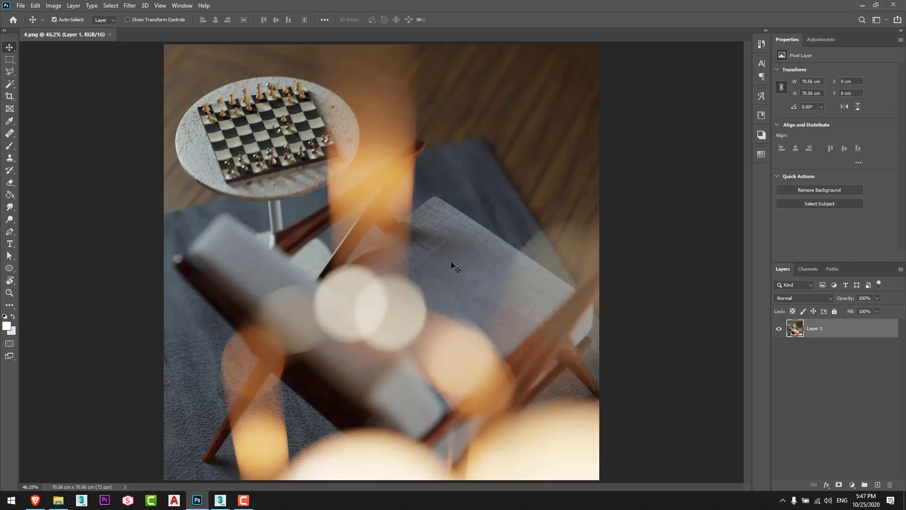
# Duplicate Layer 1 of 4.png and apply Camera Raw to the copy with auto tone, temperature +5, tint +3, exposure +0.50 and highlights -41
pyautogui.click(128, 5)
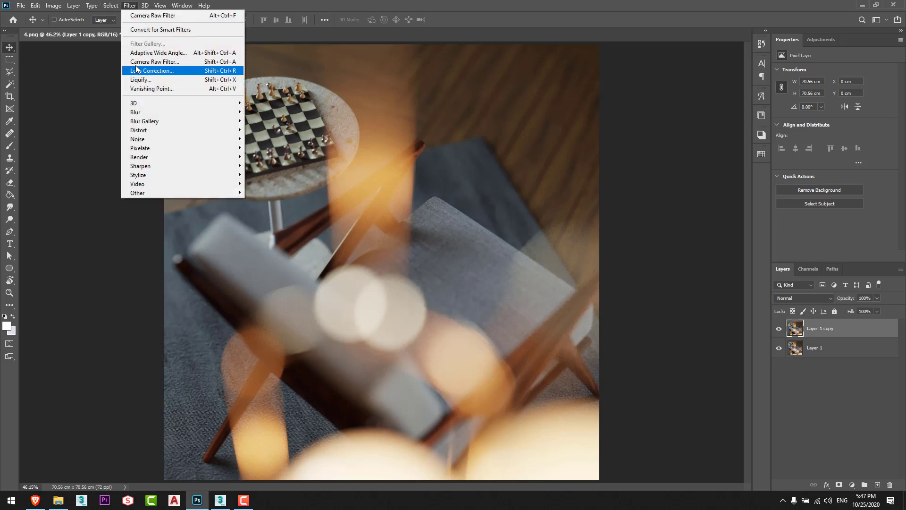
pyautogui.click(142, 60)
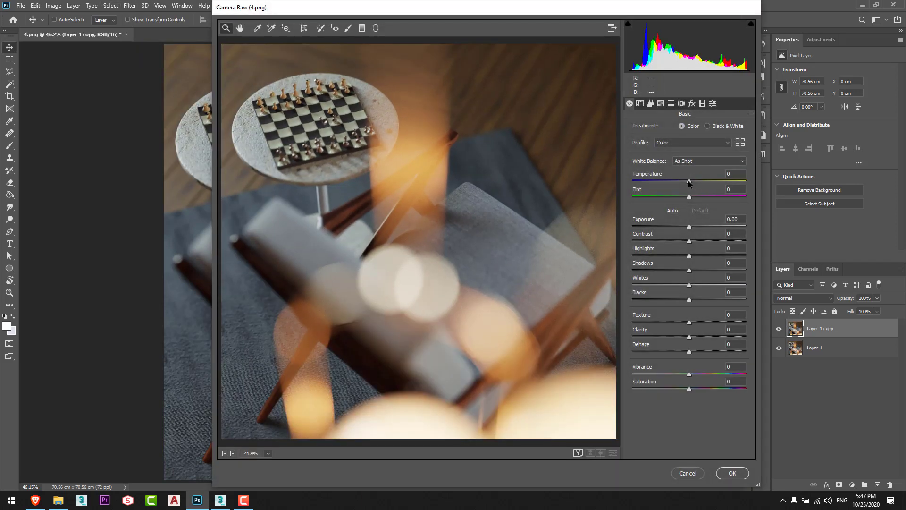
pyautogui.moveTo(689, 181); pyautogui.dragTo(692, 181)
pyautogui.click(673, 211)
pyautogui.moveTo(690, 299); pyautogui.dragTo(694, 299)
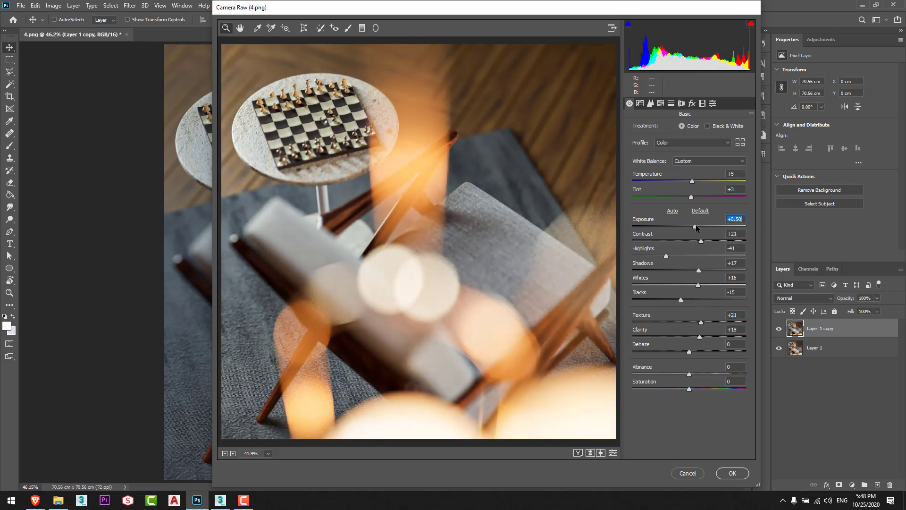
pyautogui.press('Return')
# Check the adjusted copy against the original render and set Layer 1 copy's opacity to 75%
pyautogui.click(778, 329)
pyautogui.click(779, 329)
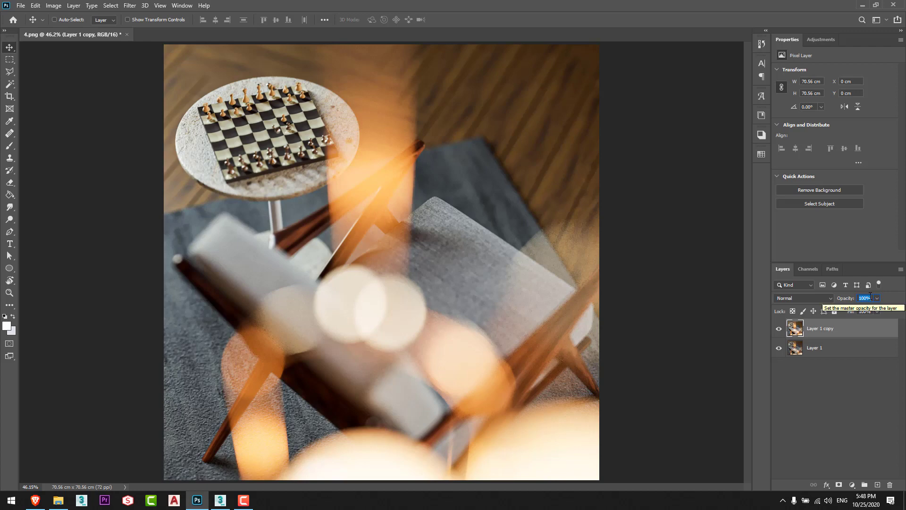
pyautogui.write('75')
pyautogui.press('Return')
# Compare the armchair render with and without the reduced-opacity Layer 1 copy
pyautogui.click(779, 330)
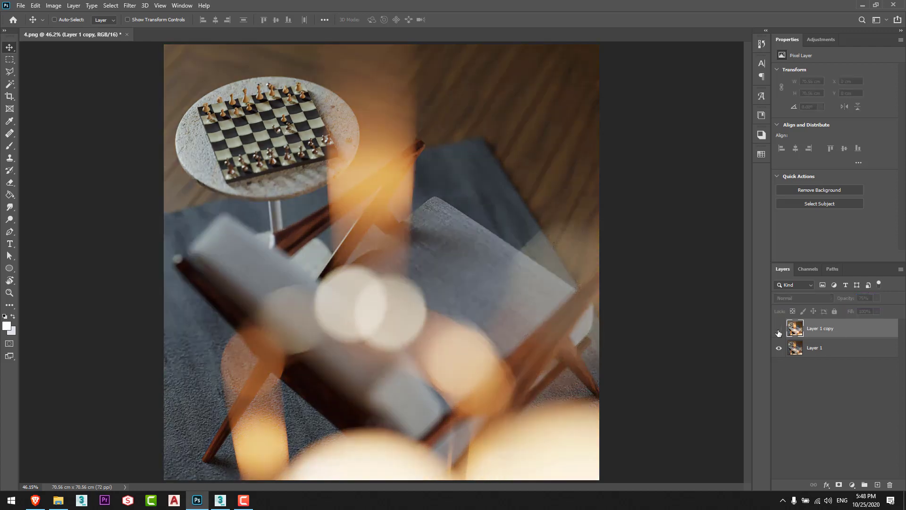
pyautogui.click(779, 329)
pyautogui.click(779, 329)
pyautogui.click(779, 329)
pyautogui.click(779, 329)
pyautogui.click(779, 329)
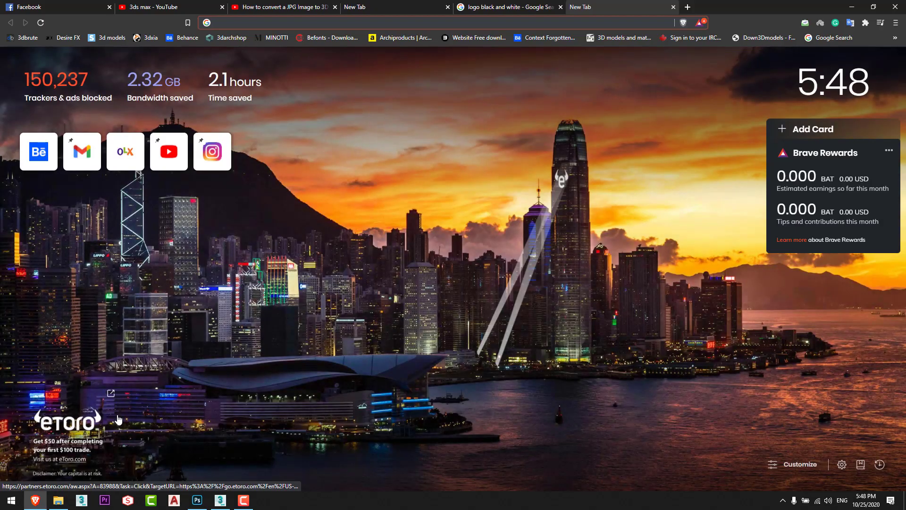
# Switch to the Brave browser and search Google Images for "bokeh png"
pyautogui.hotkey('alt', 'Tab')
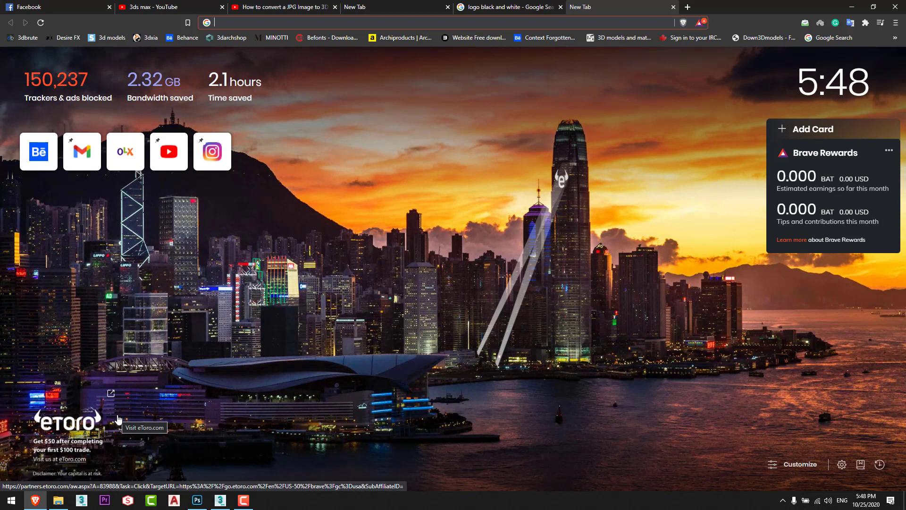
pyautogui.write('bokeh')
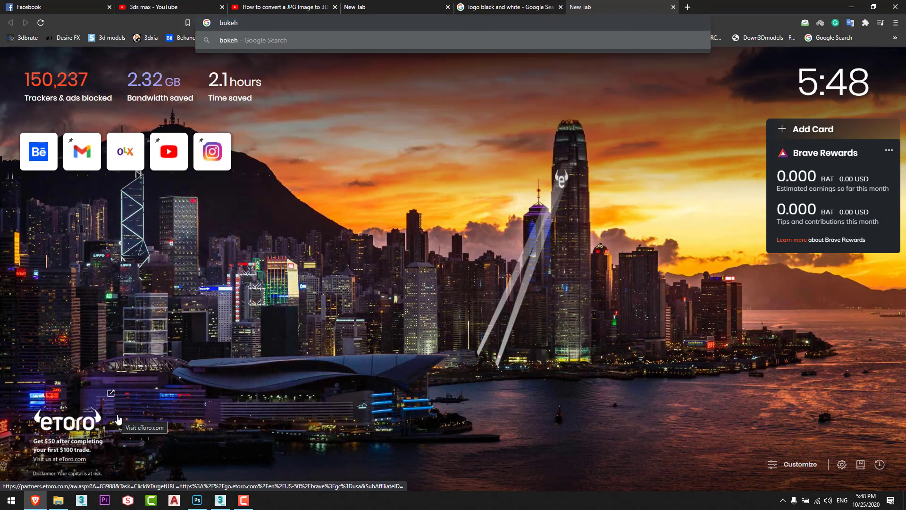
pyautogui.write(' png')
pyautogui.press('Return')
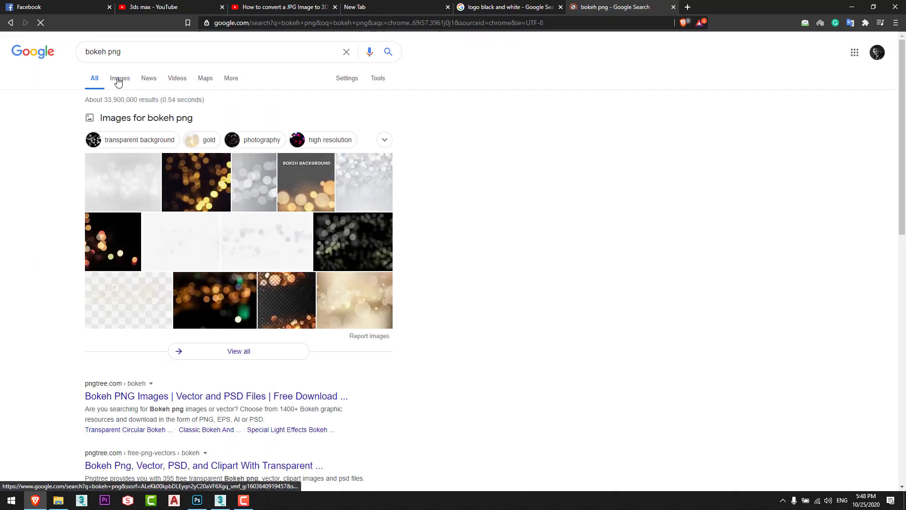
pyautogui.click(118, 79)
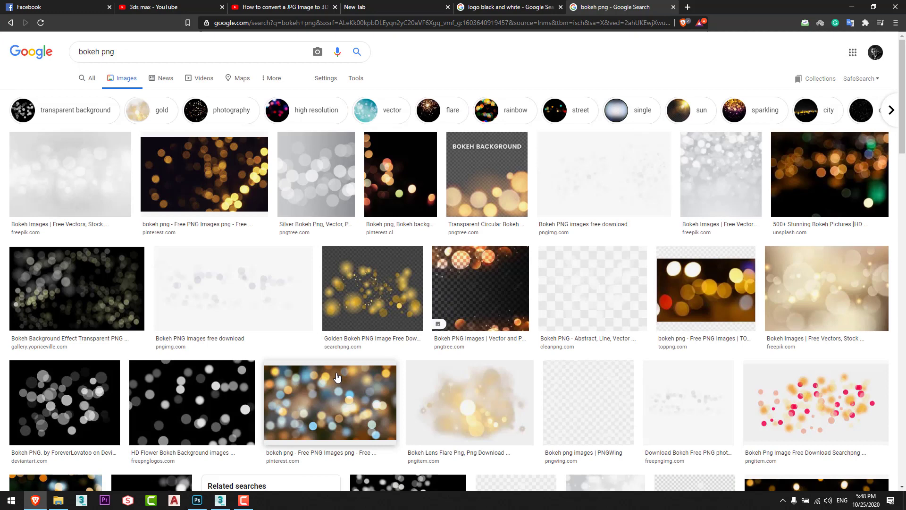
# Copy the Pinterest bokeh image with warm lights on black and paste it into 4.png in Photoshop
pyautogui.click(395, 198)
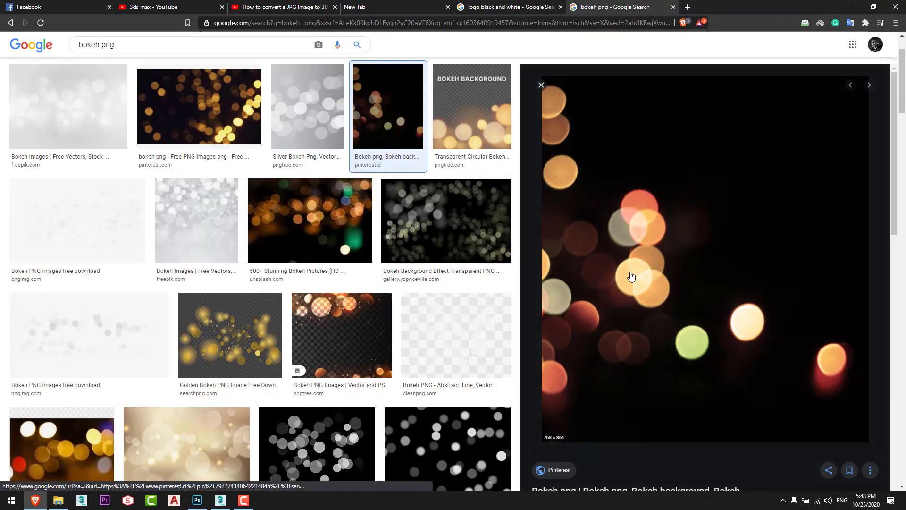
pyautogui.rightClick(628, 271)
pyautogui.click(671, 377)
pyautogui.hotkey('alt', 'Tab')
pyautogui.hotkey('ctrl', 'v')
# Set the pasted bokeh layer's blend mode to Screen and move it down toward the chair seat
pyautogui.click(804, 298)
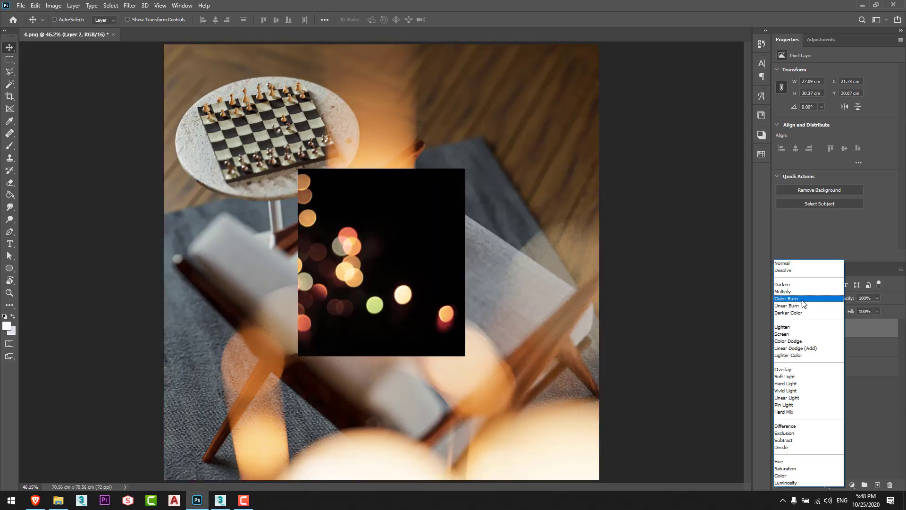
pyautogui.click(800, 336)
pyautogui.moveTo(400, 244); pyautogui.dragTo(453, 313)
# Scale the bokeh layer up until it overlaps most of the render and reposition it over the scene
pyautogui.hotkey('ctrl', 't')
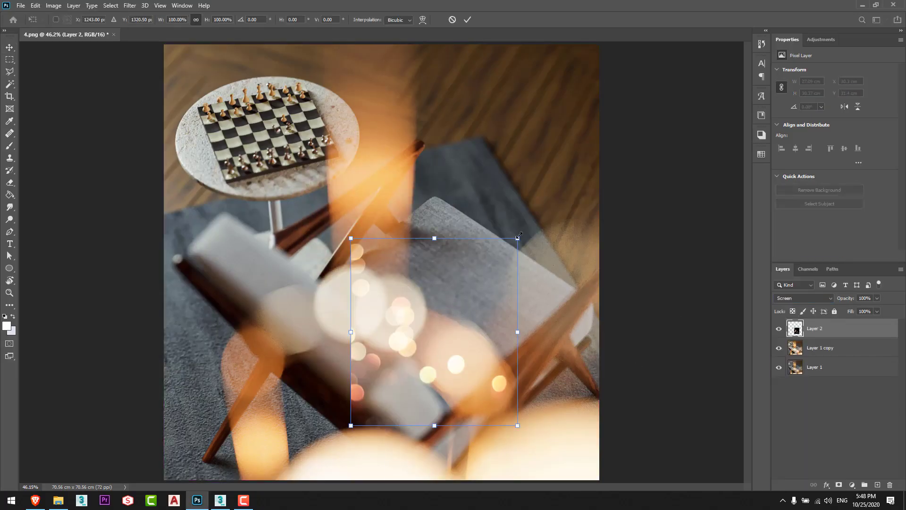
pyautogui.keyDown('alt'); pyautogui.moveTo(519, 234); pyautogui.dragTo(722, 11); pyautogui.keyUp('alt')
pyautogui.moveTo(405, 293); pyautogui.dragTo(272, 293)
pyautogui.hotkey('ctrl', '0')
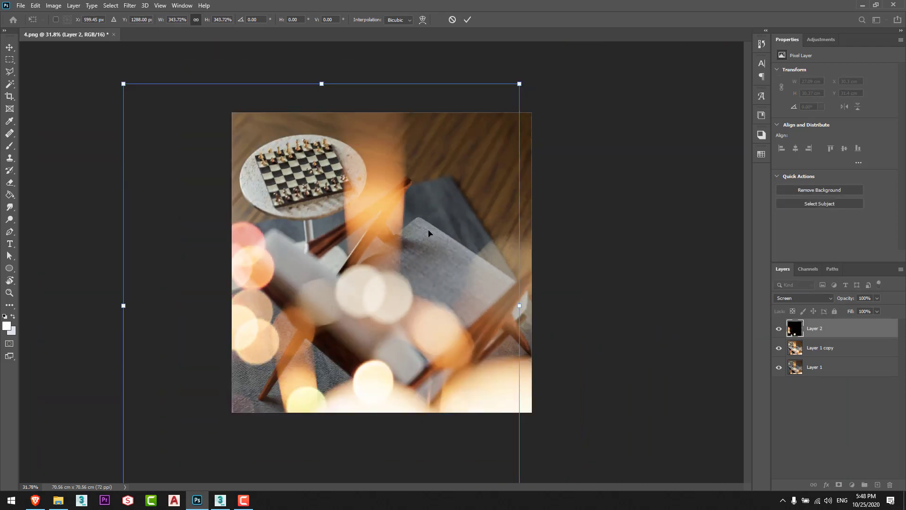
pyautogui.keyDown('alt'); pyautogui.moveTo(513, 90); pyautogui.dragTo(585, 43); pyautogui.keyUp('alt')
pyautogui.moveTo(474, 262); pyautogui.dragTo(481, 226)
pyautogui.hotkey('ctrl', '0')
pyautogui.keyDown('alt'); pyautogui.moveTo(528, 63); pyautogui.dragTo(463, 142); pyautogui.keyUp('alt')
# Flip the bokeh layer horizontally, reposition it over the render at about 131 × 147 cm, and apply the transform
pyautogui.rightClick(394, 306)
pyautogui.click(420, 465)
pyautogui.moveTo(378, 323); pyautogui.dragTo(413, 352)
pyautogui.keyDown('alt'); pyautogui.scroll(1, 474, 224); pyautogui.keyUp('alt')
pyautogui.moveTo(474, 224); pyautogui.dragTo(374, 304)
pyautogui.press('Return')
# Set the opacity of the bokeh Layer 2 to 28%
pyautogui.keyDown('alt'); pyautogui.scroll(3, 374, 303); pyautogui.keyUp('alt')
pyautogui.press('2')
pyautogui.press('8')
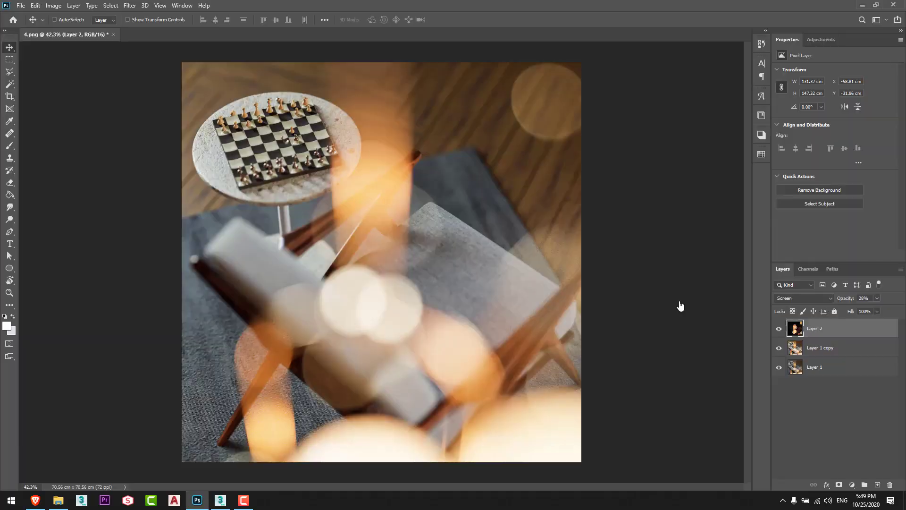
# Hide Layer 2, paste a second bokeh image in Screen mode, move it about 23 cm right, and set its opacity to 50%
pyautogui.hotkey('ctrl', 'v')
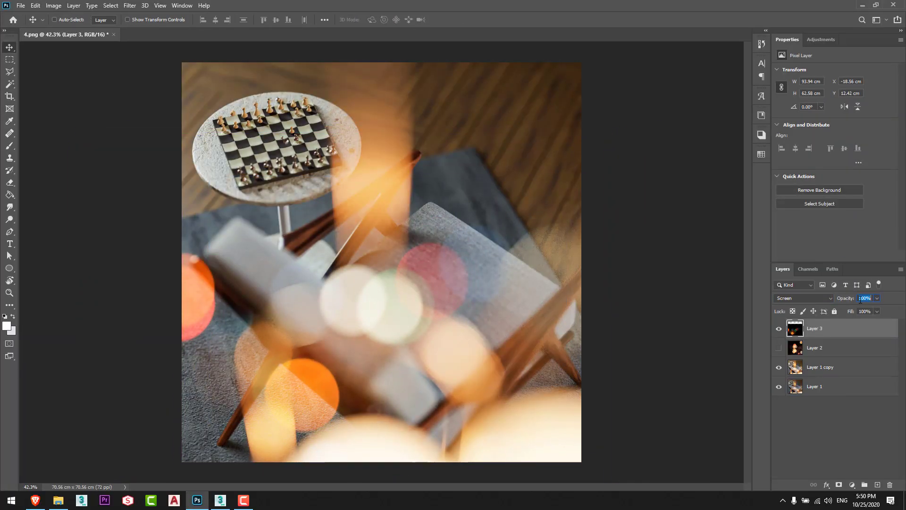
pyautogui.moveTo(350, 343); pyautogui.dragTo(477, 343)
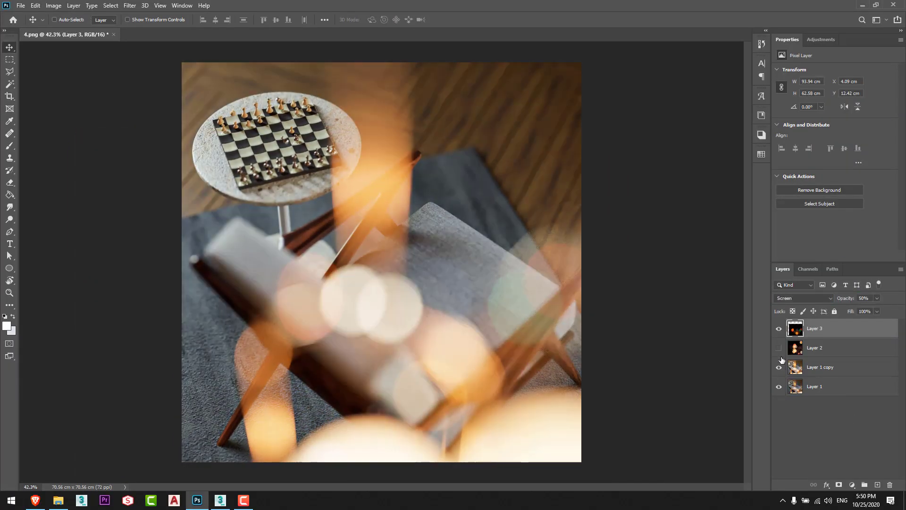
pyautogui.click(779, 348)
pyautogui.click(779, 347)
# Compare the edited armchair render repeatedly against the original Layer 1 shown alone
pyautogui.keyDown('alt'); pyautogui.click(779, 388); pyautogui.keyUp('alt')
pyautogui.keyDown('alt'); pyautogui.click(778, 387); pyautogui.keyUp('alt')
pyautogui.keyDown('alt'); pyautogui.click(778, 388); pyautogui.keyUp('alt')
pyautogui.keyDown('alt'); pyautogui.click(779, 387); pyautogui.keyUp('alt')
pyautogui.keyDown('alt'); pyautogui.click(779, 387); pyautogui.keyUp('alt')
pyautogui.keyDown('alt'); pyautogui.click(778, 387); pyautogui.keyUp('alt')
pyautogui.keyDown('alt'); pyautogui.click(779, 387); pyautogui.keyUp('alt')
pyautogui.keyDown('alt'); pyautogui.click(779, 387); pyautogui.keyUp('alt')
pyautogui.keyDown('alt'); pyautogui.click(778, 388); pyautogui.keyUp('alt')
pyautogui.keyDown('alt'); pyautogui.click(779, 388); pyautogui.keyUp('alt')
pyautogui.keyDown('alt'); pyautogui.click(779, 387); pyautogui.keyUp('alt')
pyautogui.keyDown('alt'); pyautogui.click(778, 388); pyautogui.keyUp('alt')
pyautogui.keyDown('alt'); pyautogui.click(778, 387); pyautogui.keyUp('alt')
pyautogui.keyDown('alt'); pyautogui.click(778, 387); pyautogui.keyUp('alt')
pyautogui.keyDown('alt'); pyautogui.click(778, 387); pyautogui.keyUp('alt')
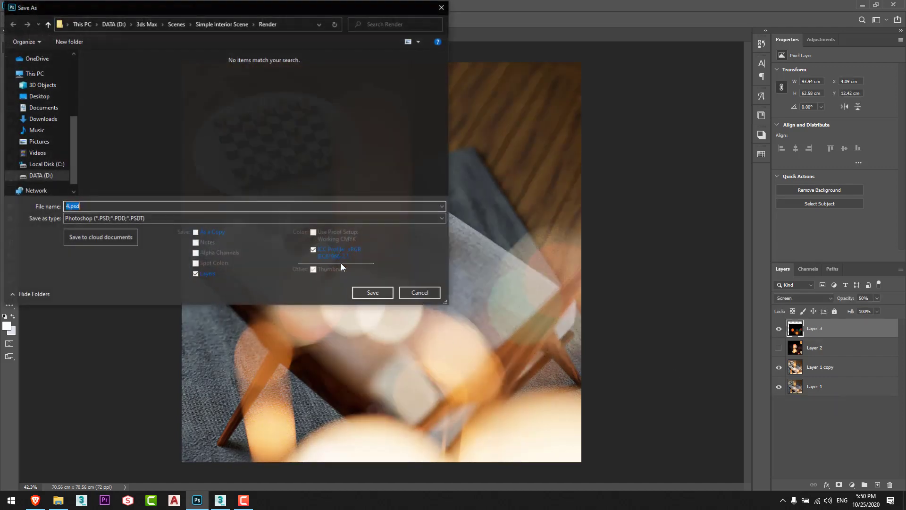
# Save the armchair render as a PNG named Final 4 in the Render folder
pyautogui.write('Final 4')
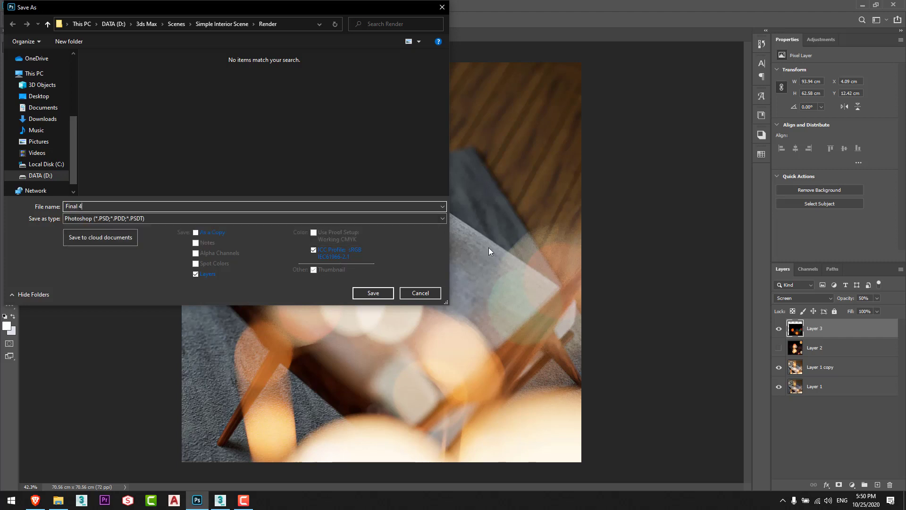
pyautogui.click(85, 217)
pyautogui.click(111, 307)
pyautogui.click(371, 294)
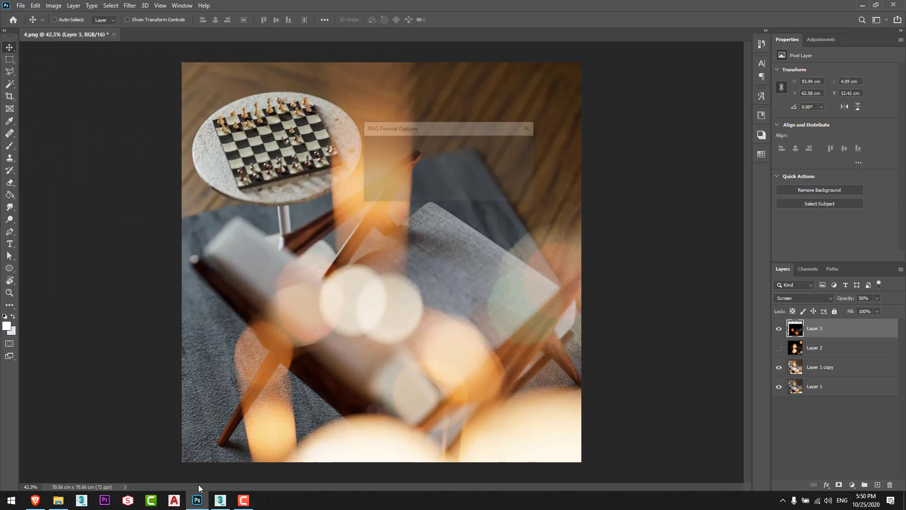
pyautogui.click(508, 148)
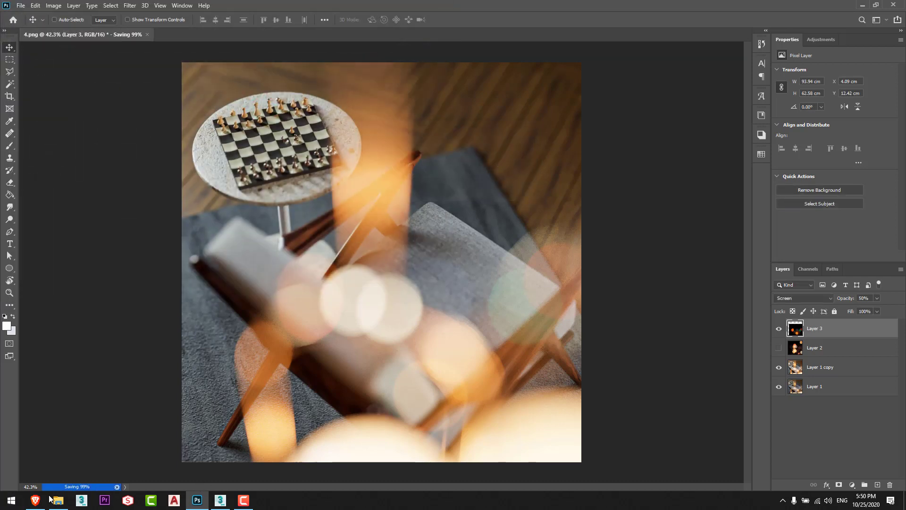
# Check the saved Final 4.png file in the Render folder in File Explorer
pyautogui.moveTo(59, 502)
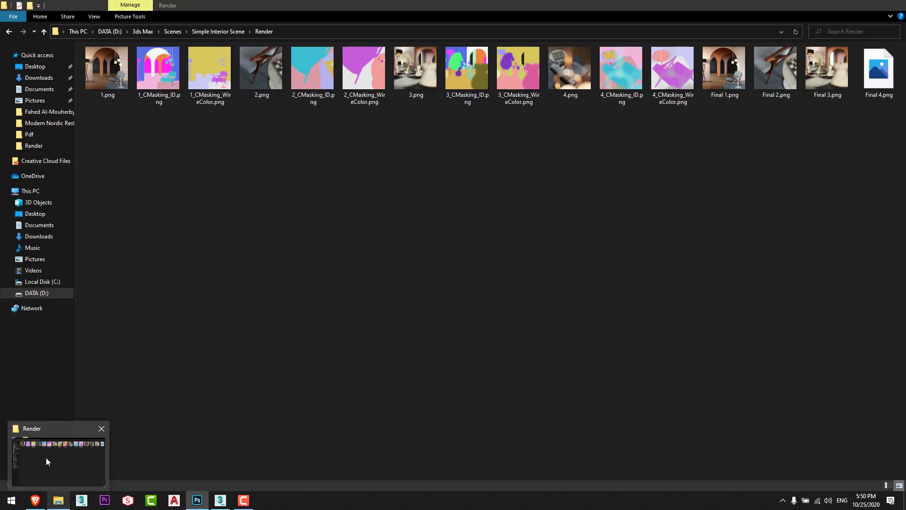
pyautogui.click(46, 458)
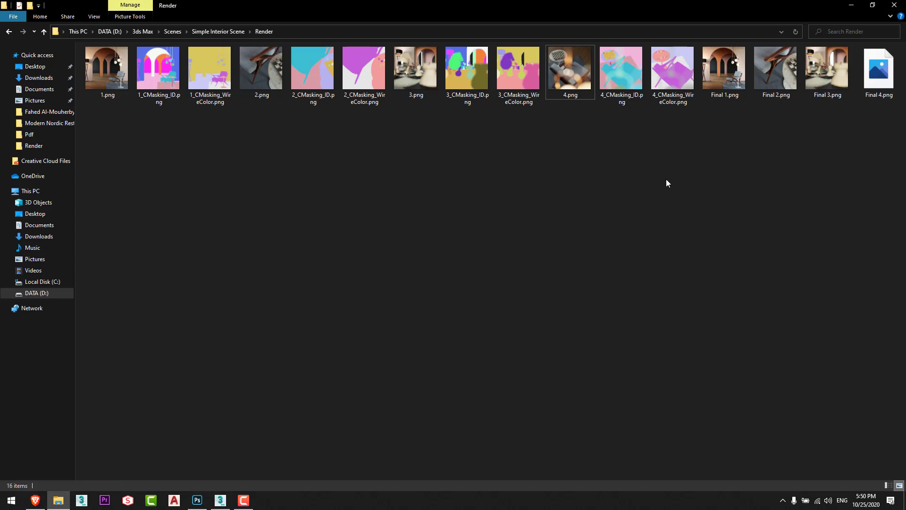
pyautogui.click(886, 94)
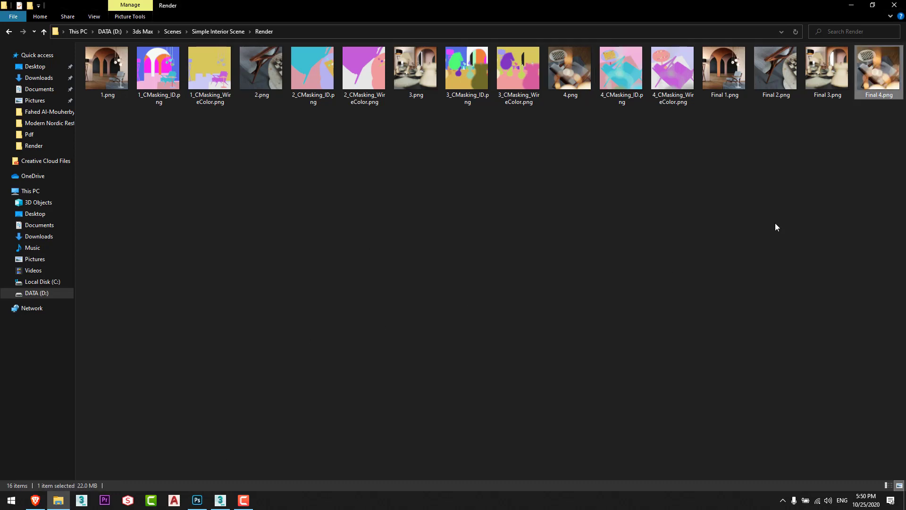
# Open Final 1.png in Photos and review the final images through Final 4.png
pyautogui.doubleClick(726, 92)
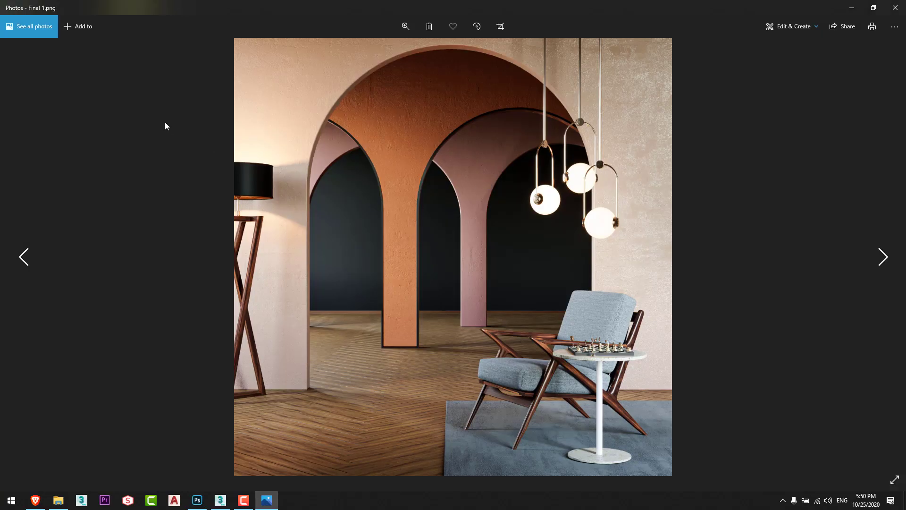
pyautogui.press('Right')
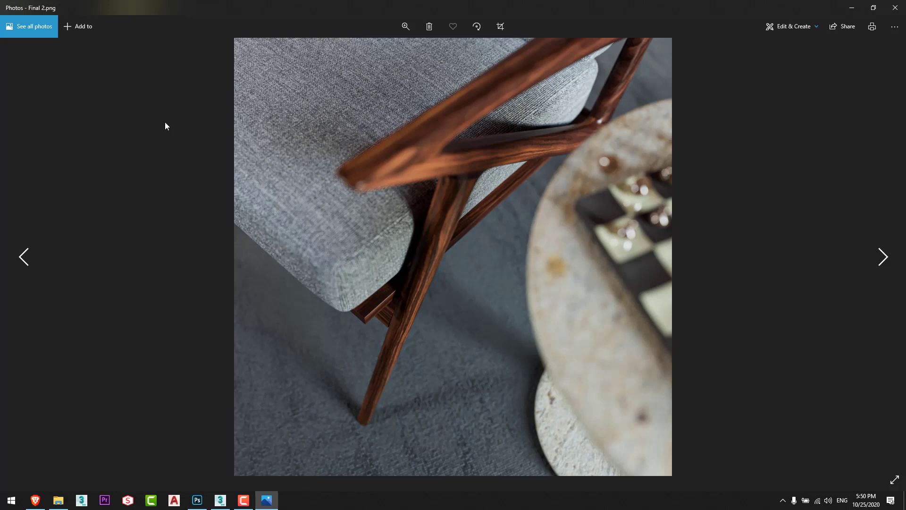
pyautogui.press('Right')
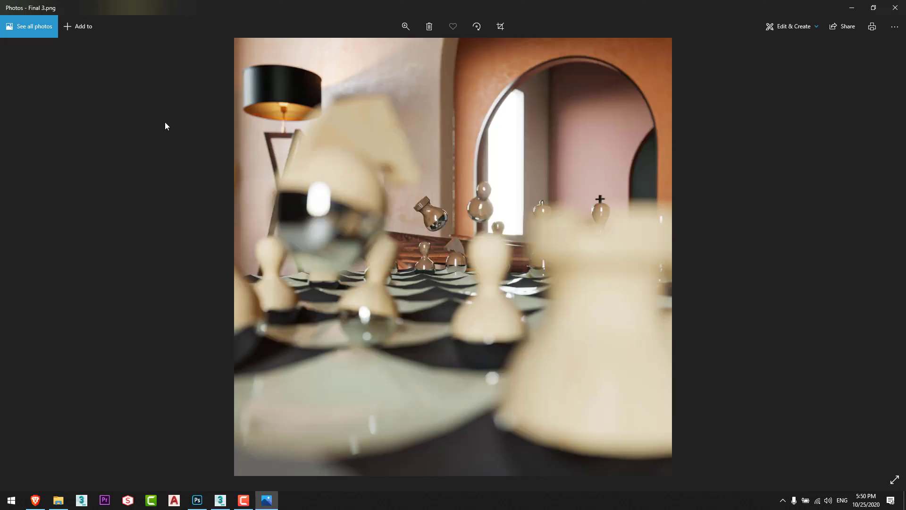
pyautogui.press('Right')
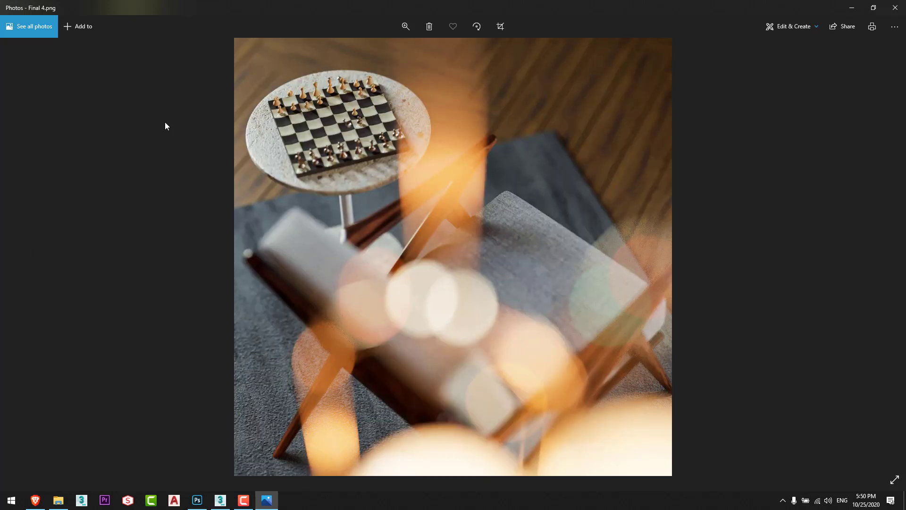
pyautogui.press('Left')
# Open the original 3.png and place it side by side with Final 3.png for comparison
pyautogui.doubleClick(410, 5)
pyautogui.click(409, 76)
pyautogui.doubleClick(407, 92)
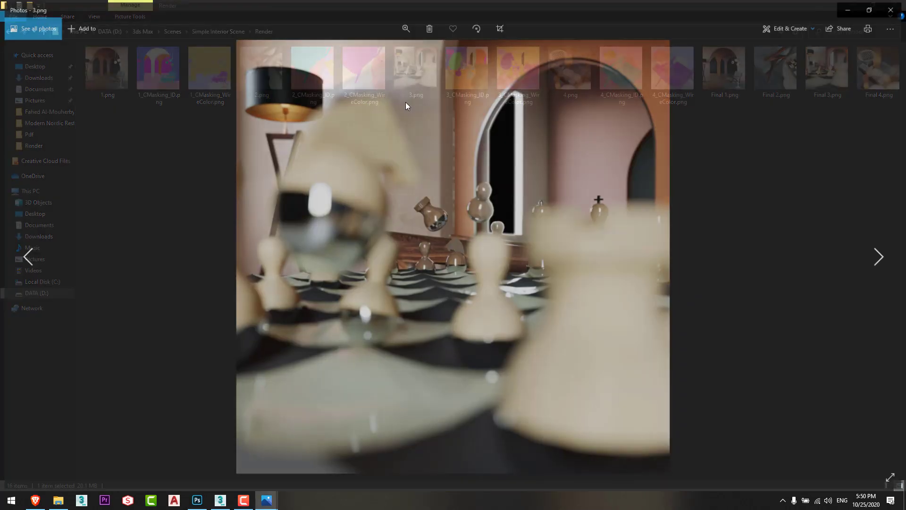
pyautogui.press('super+Left')
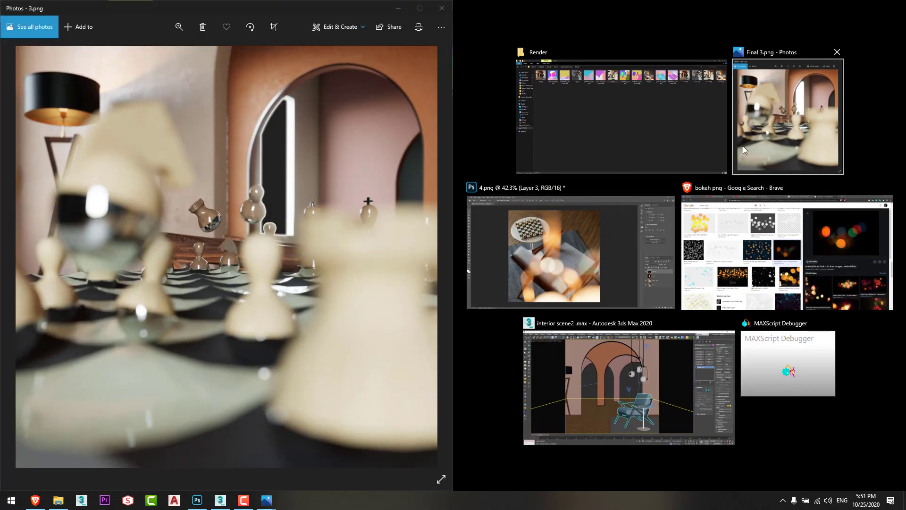
pyautogui.click(787, 115)
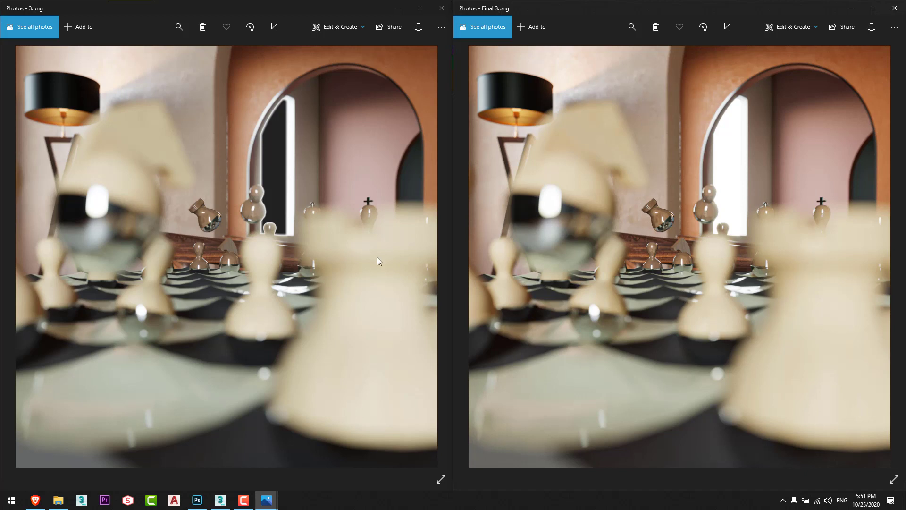
# Advance both viewers to compare 4.png with Final 4.png
pyautogui.click(429, 257)
pyautogui.click(429, 257)
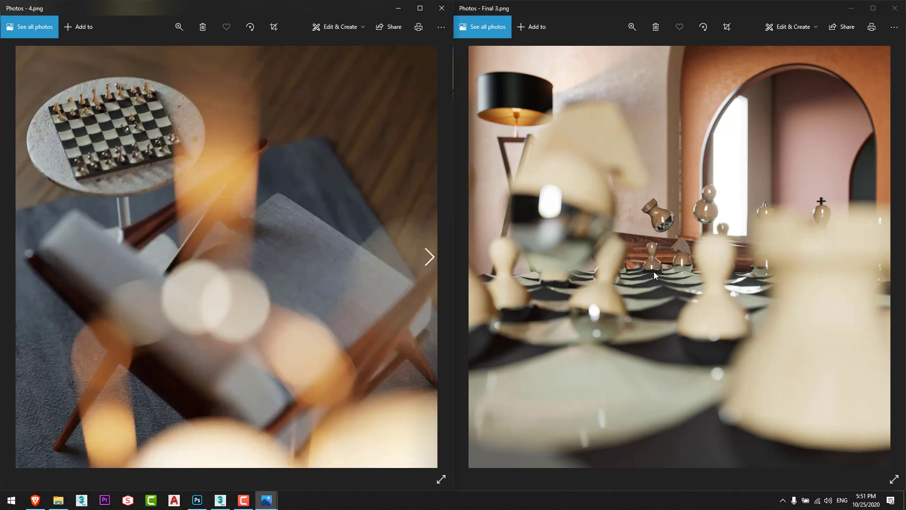
pyautogui.click(882, 259)
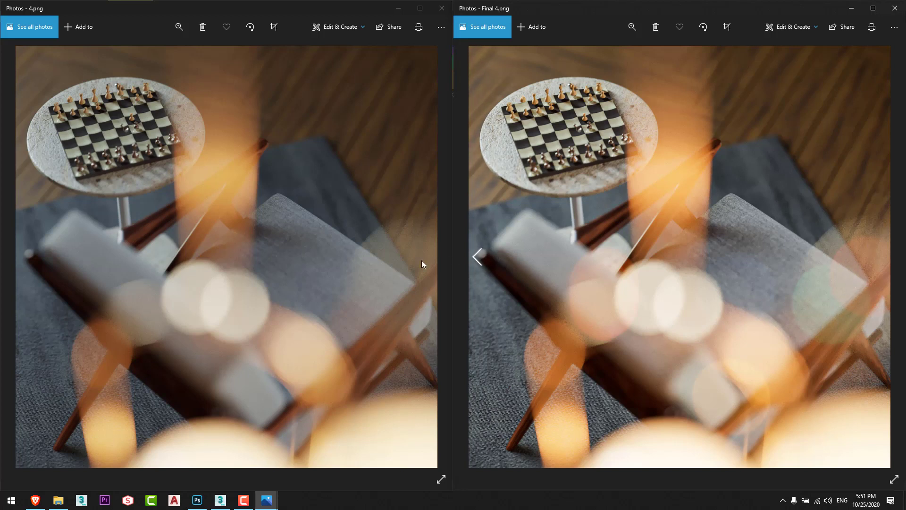
# Browse both viewers back to compare 2.png with Final 2.png
pyautogui.click(35, 254)
pyautogui.click(35, 254)
pyautogui.click(35, 254)
pyautogui.click(35, 254)
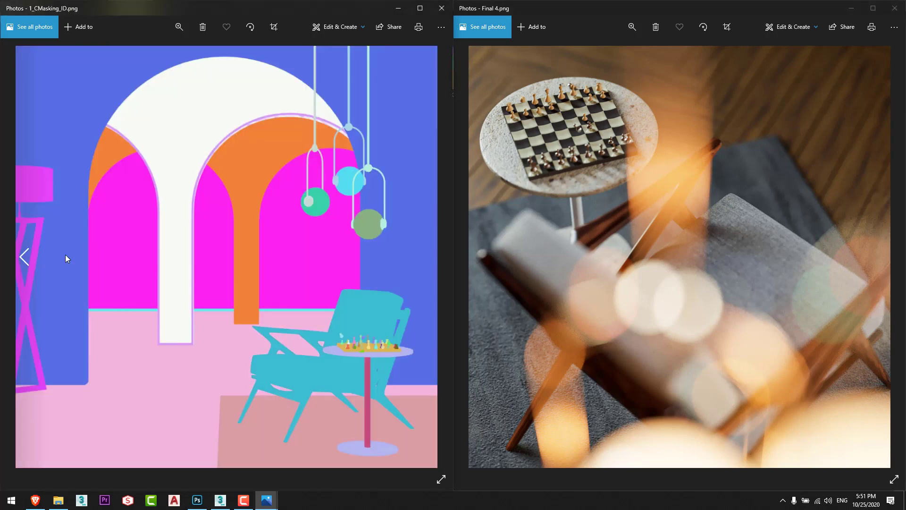
pyautogui.click(418, 266)
pyautogui.click(421, 268)
pyautogui.click(477, 257)
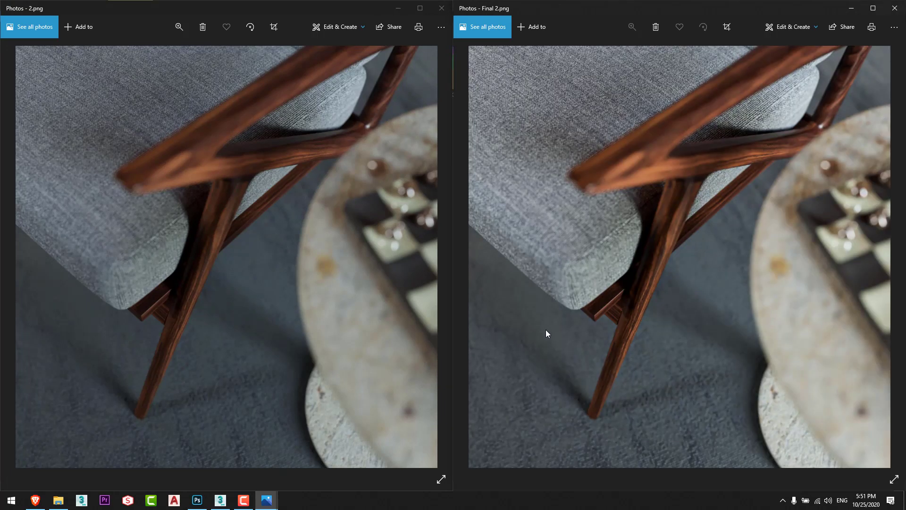
# Browse both viewers to compare 1.png with Final 1.png
pyautogui.click(6, 243)
pyautogui.click(36, 290)
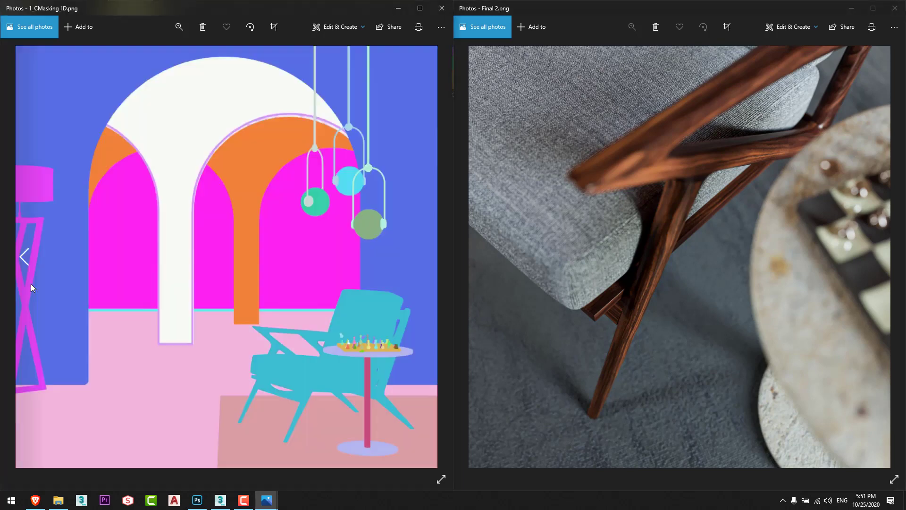
pyautogui.click(44, 279)
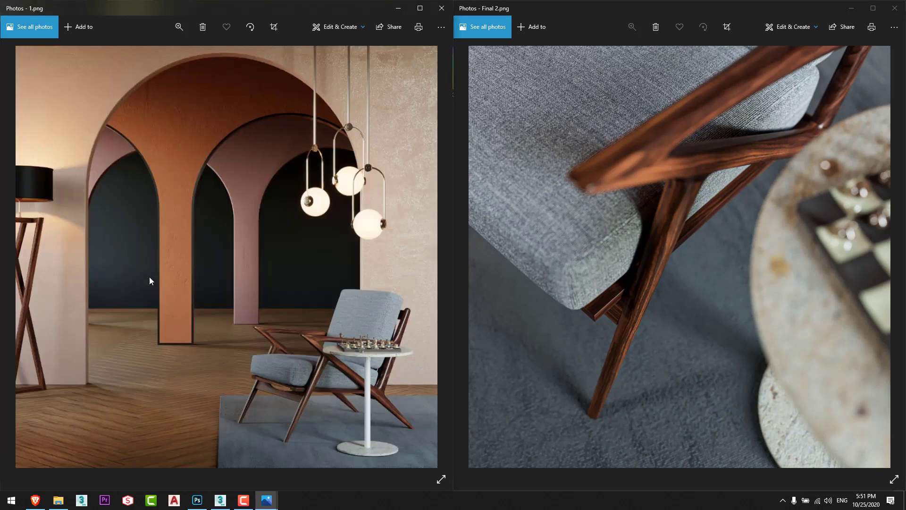
pyautogui.click(476, 257)
pyautogui.click(482, 302)
pyautogui.click(482, 299)
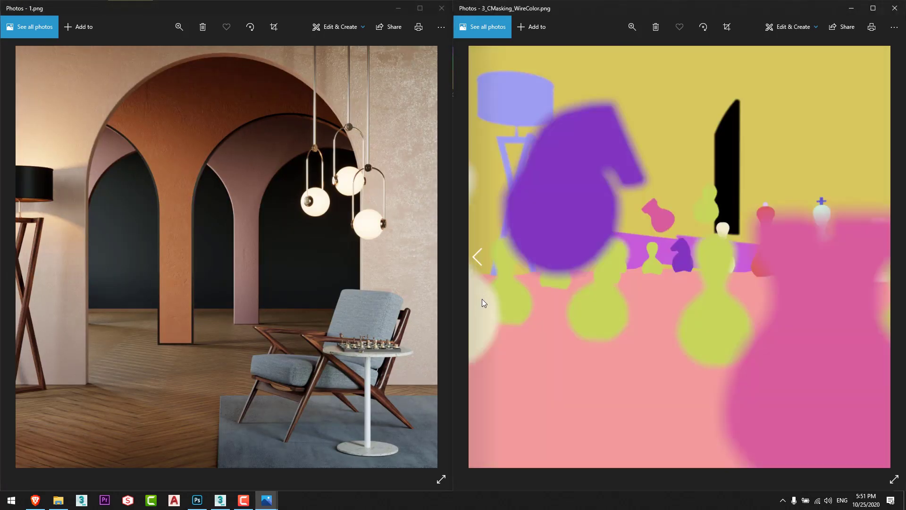
pyautogui.click(885, 264)
pyautogui.click(886, 275)
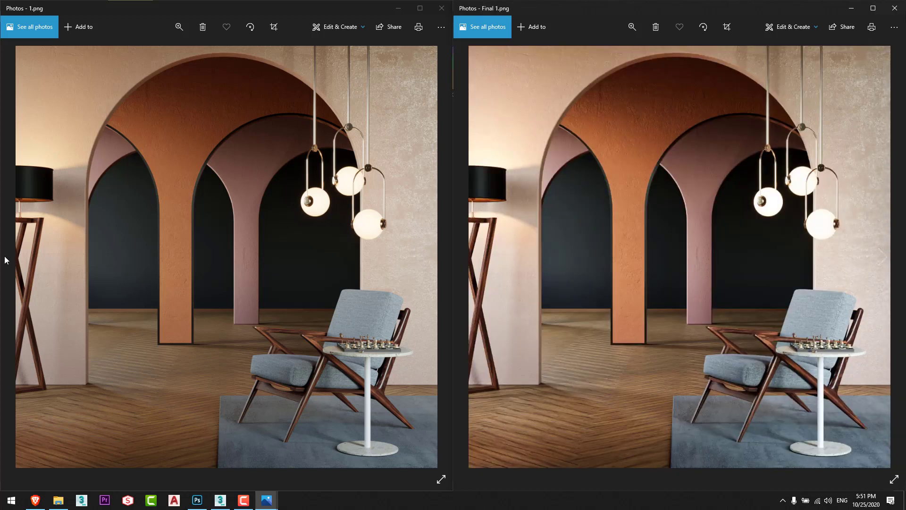